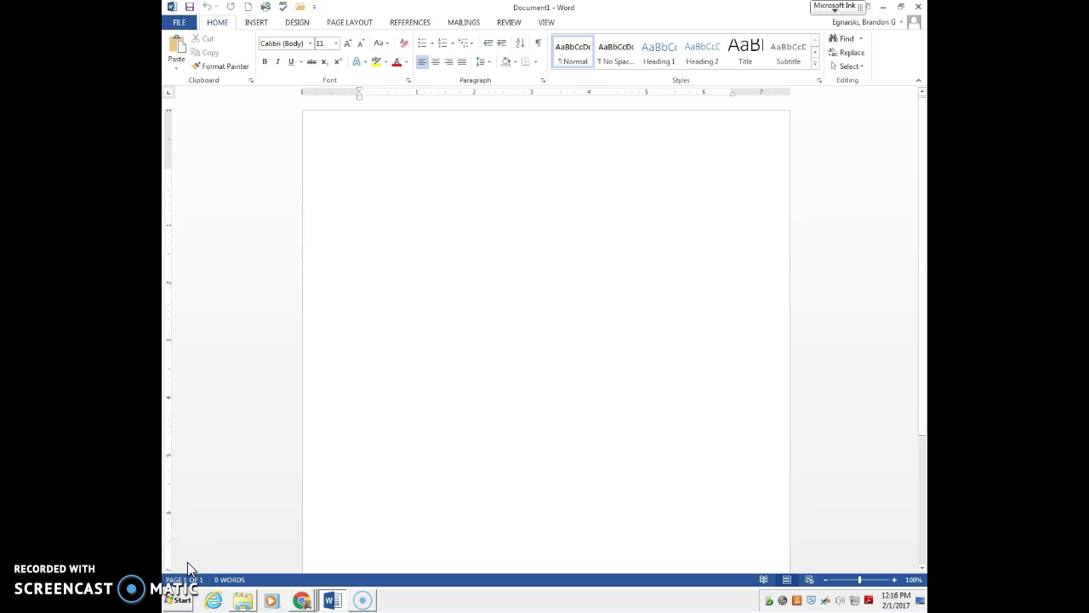
- Enter the title "Bay area residents flock to Oregon" on the first line and center it
text(Bay area residents flock to Oregon)
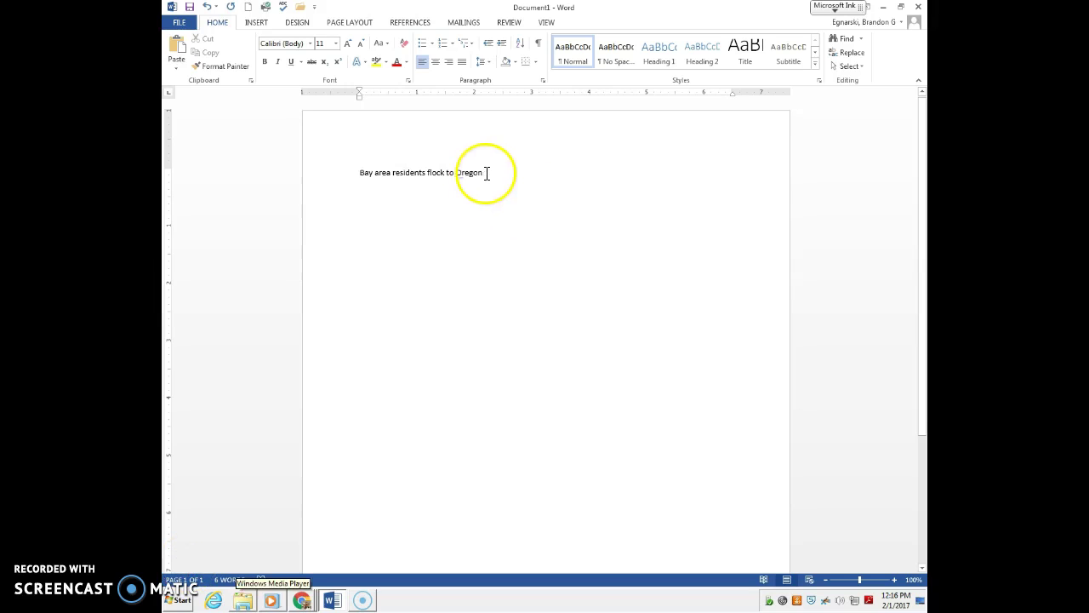
drag(486, 173, 357, 173)
click(546, 150)
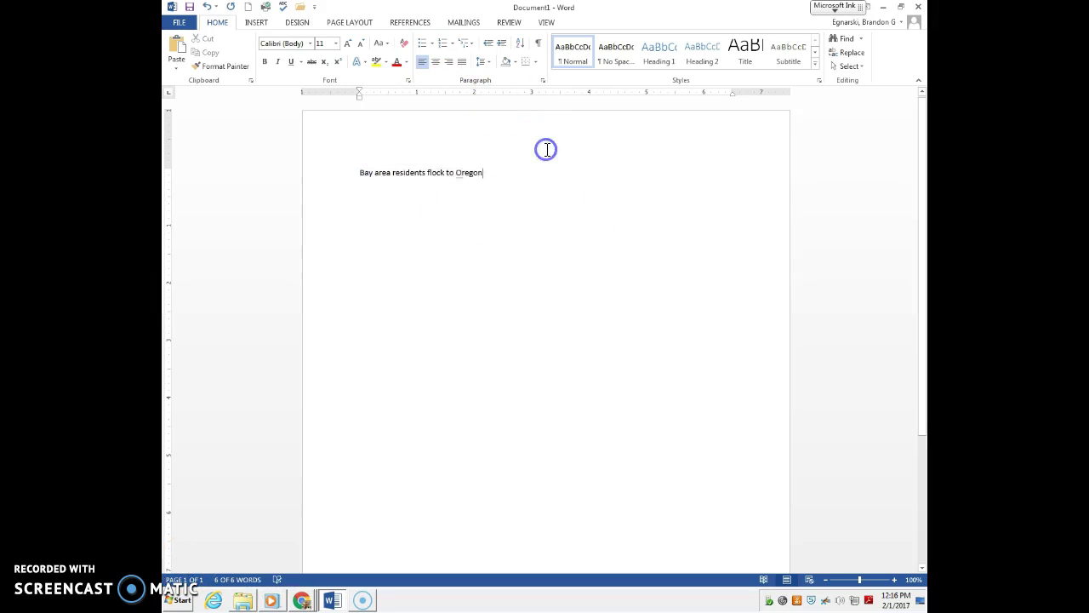
click(436, 62)
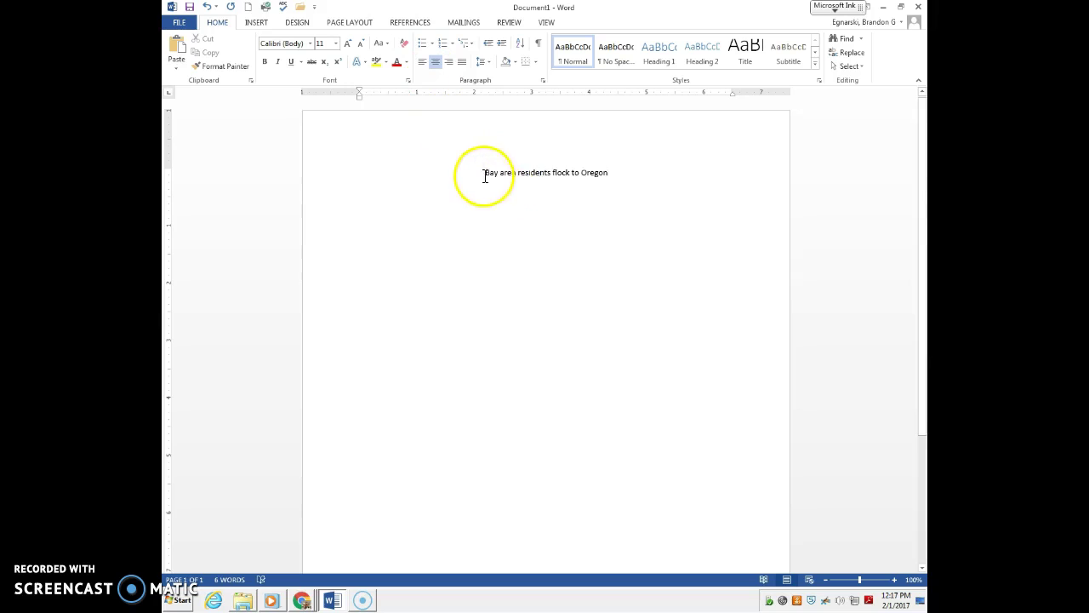
- Format the title in uppercase, bold, 16 pt
drag(485, 175, 612, 176)
click(383, 43)
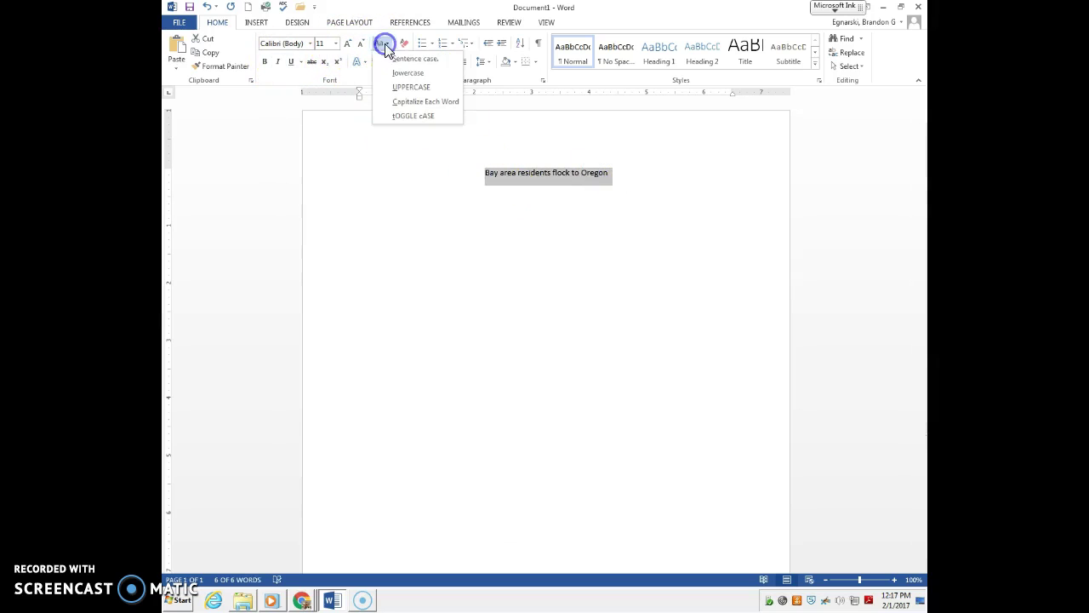
click(406, 87)
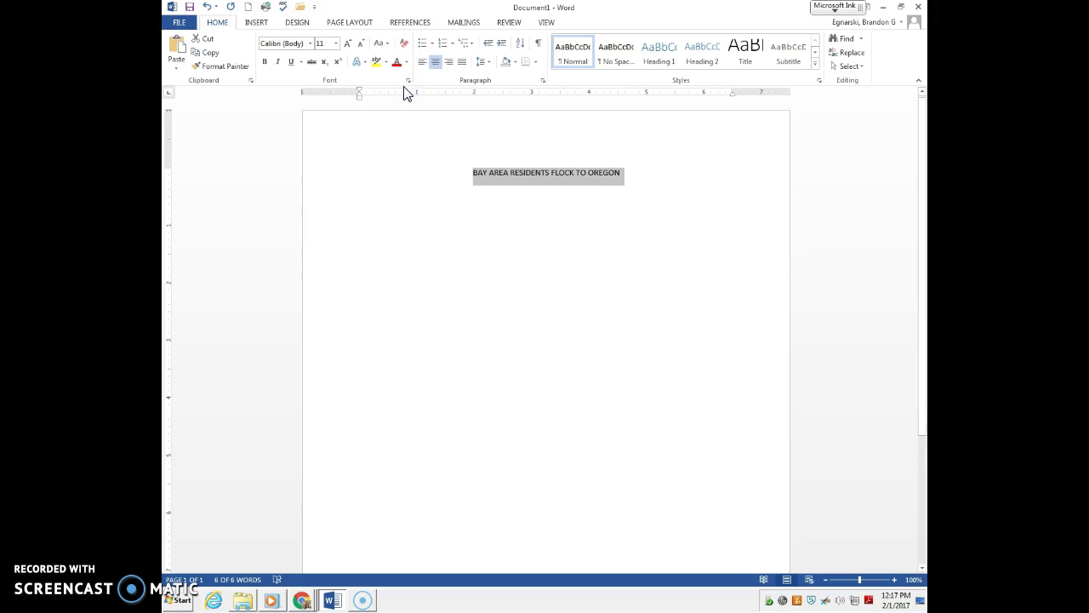
click(266, 63)
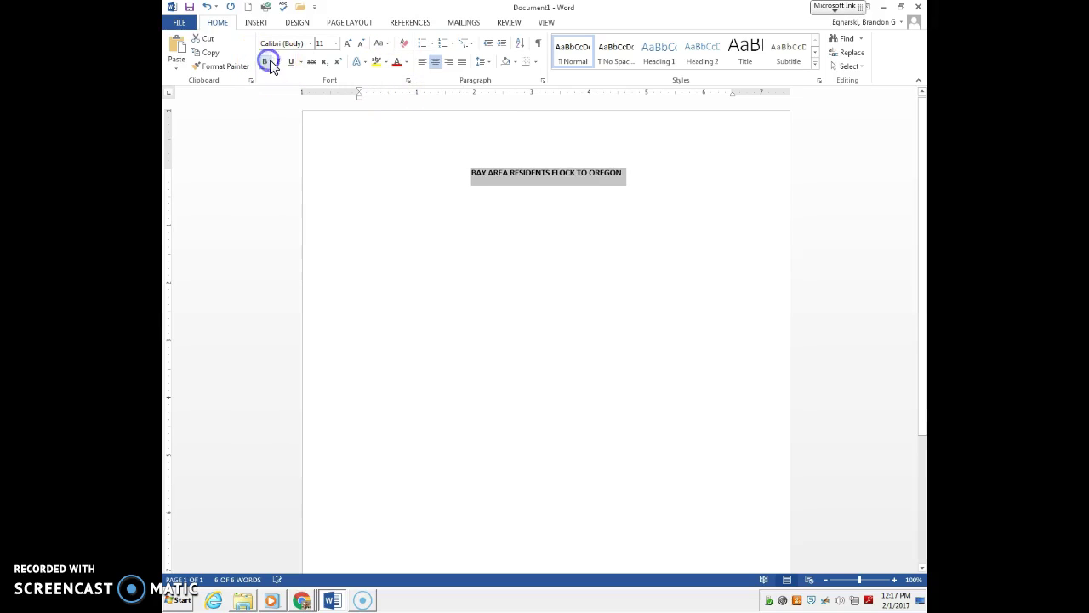
click(336, 43)
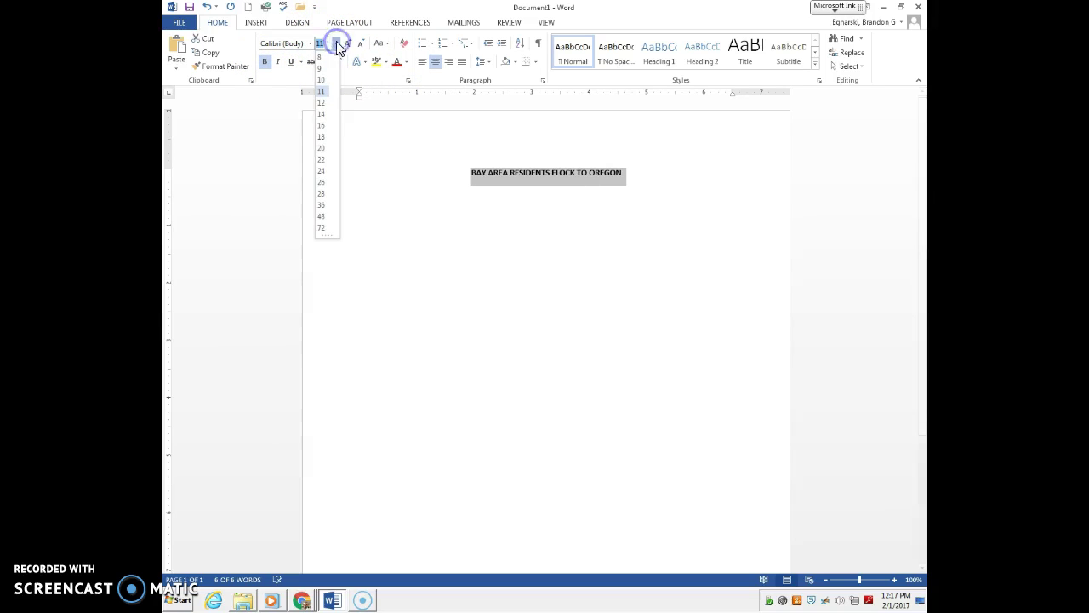
click(321, 126)
click(671, 168)
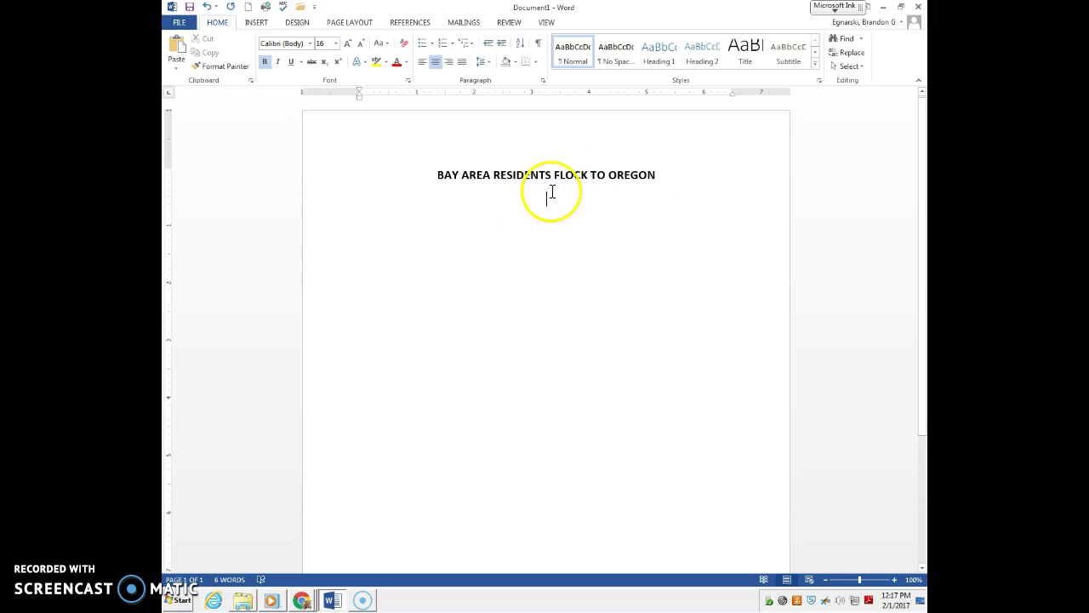
- Add new lines below the title and set the paragraph spacing after to 0 pt for the whole document
key(Return)
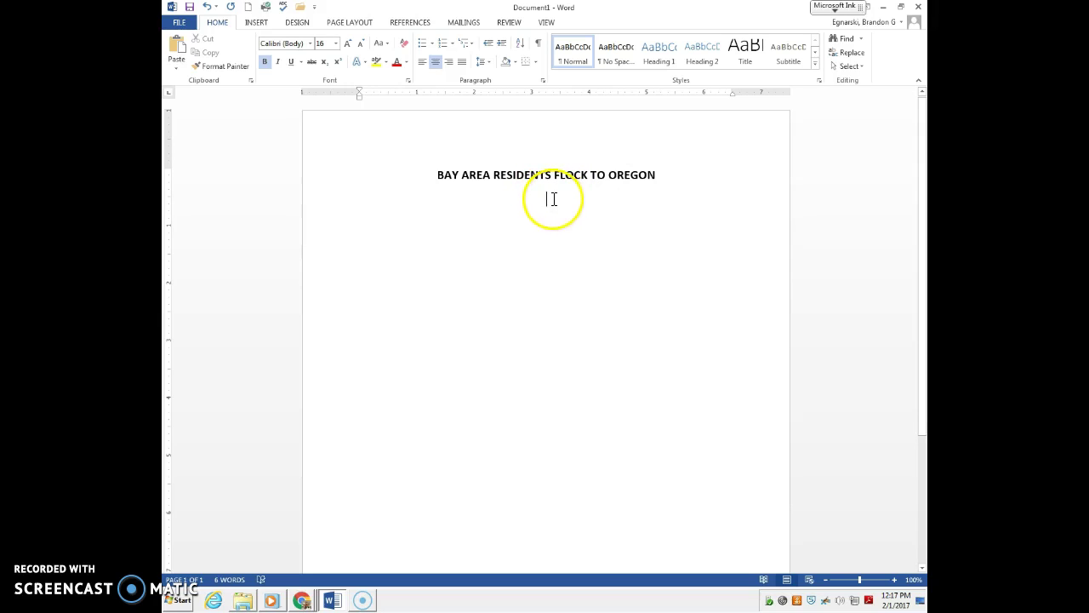
click(358, 23)
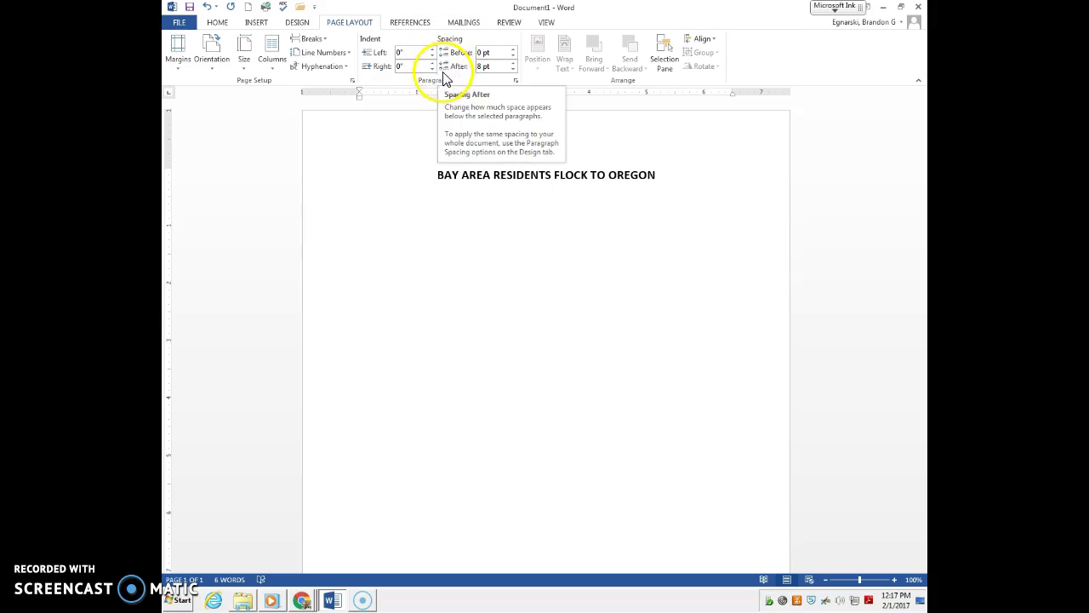
click(513, 69)
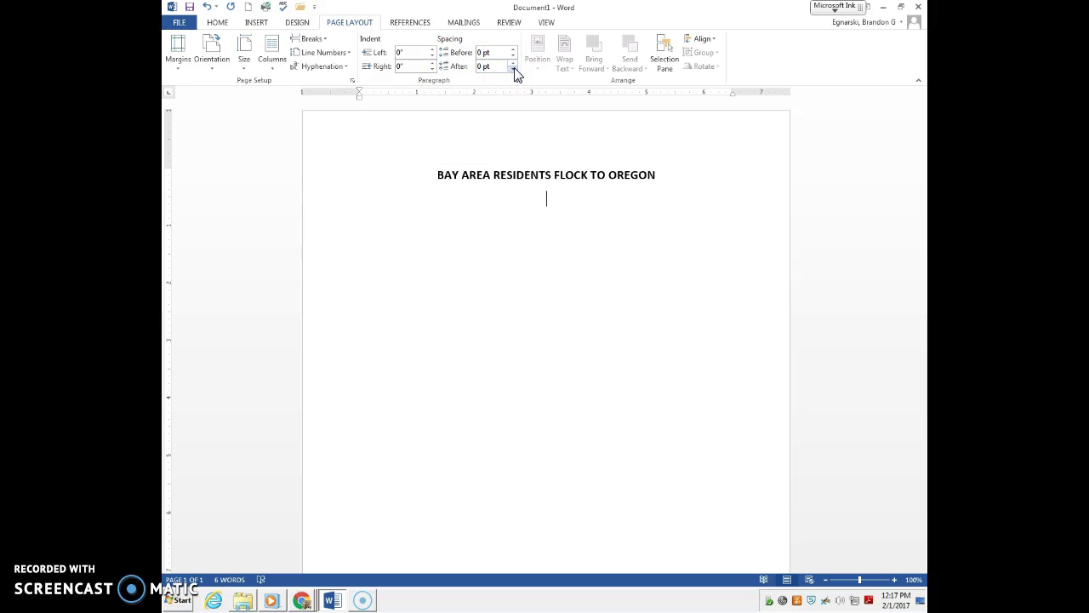
key(ctrl+a)
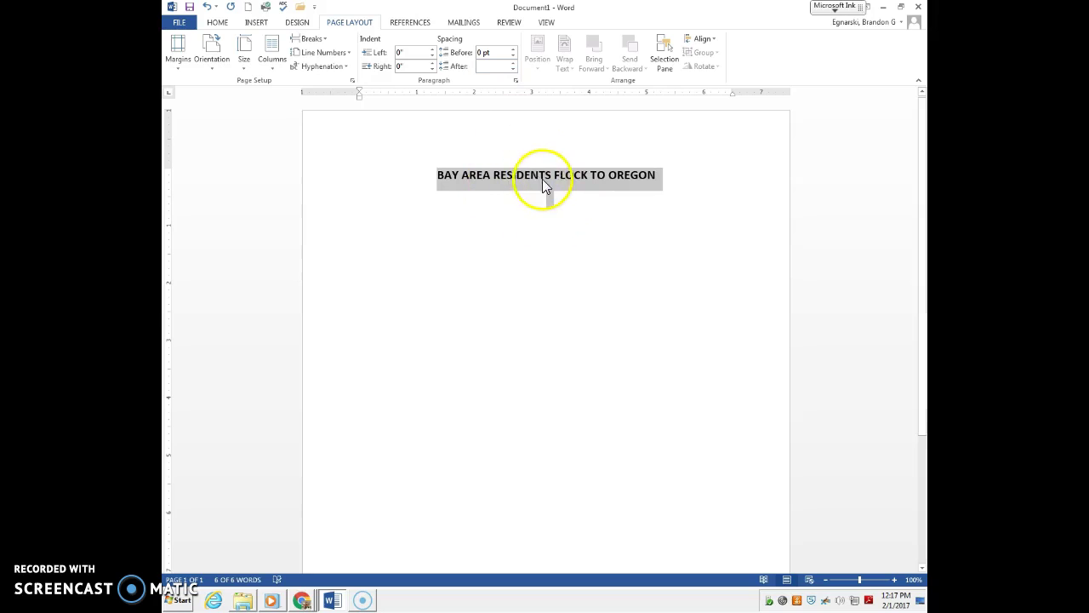
click(492, 68)
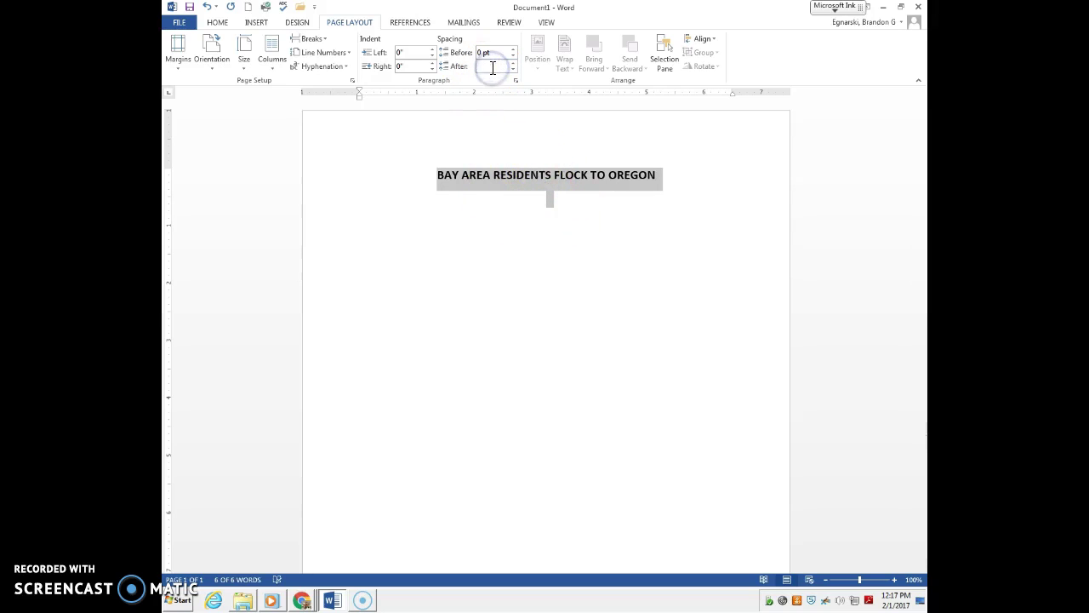
key(Return)
click(564, 196)
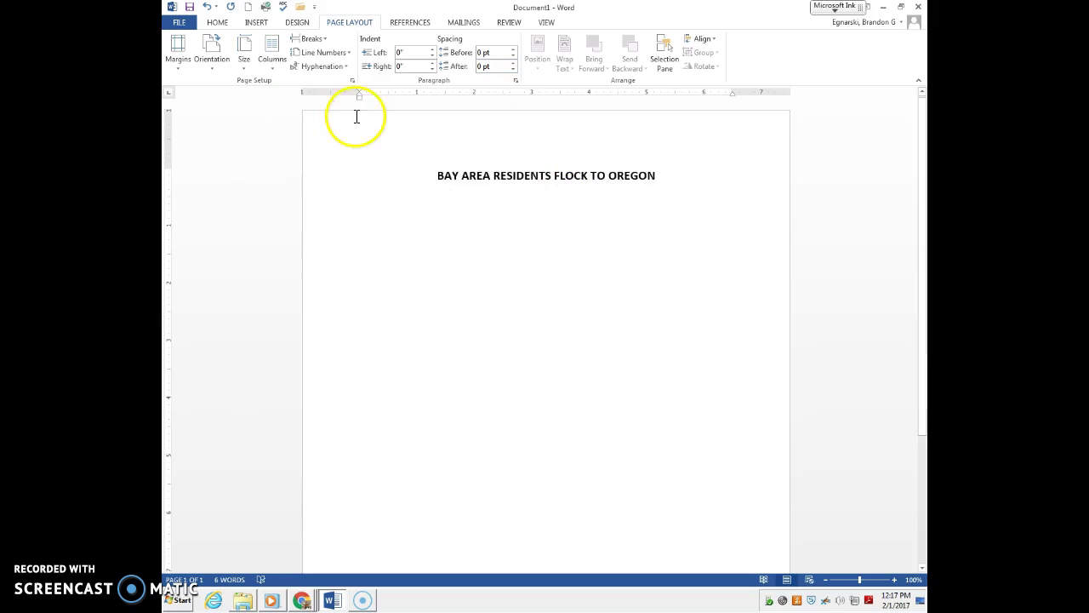
- Write the left-aligned, 12 pt non-bold vacation paragraph below the title, followed by Contact Information:, Oregon Department of Tourism and Mailing Address: lines
click(217, 23)
click(422, 61)
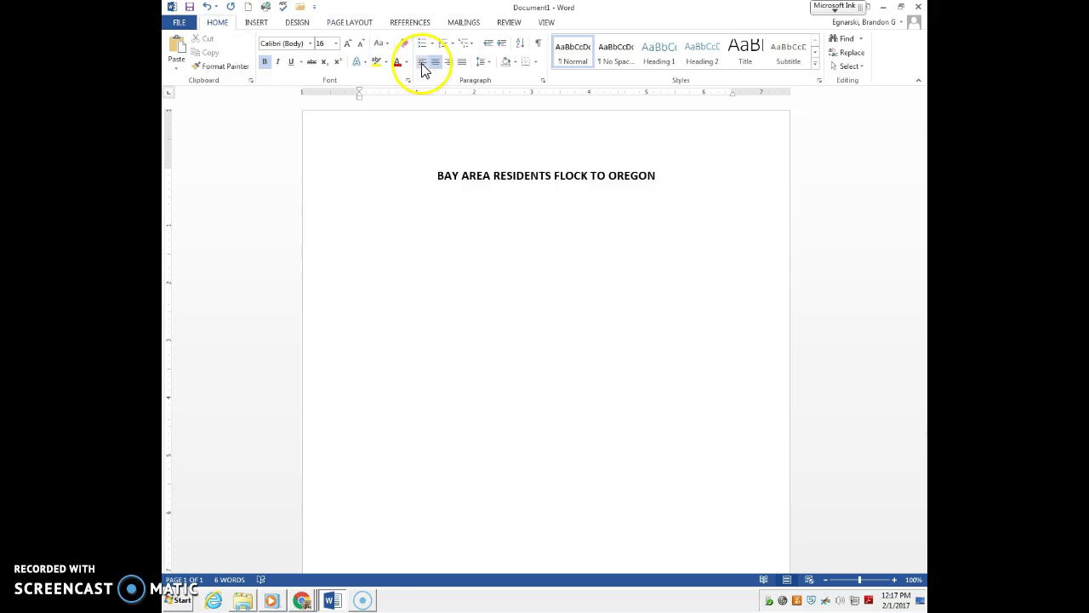
click(338, 44)
click(321, 106)
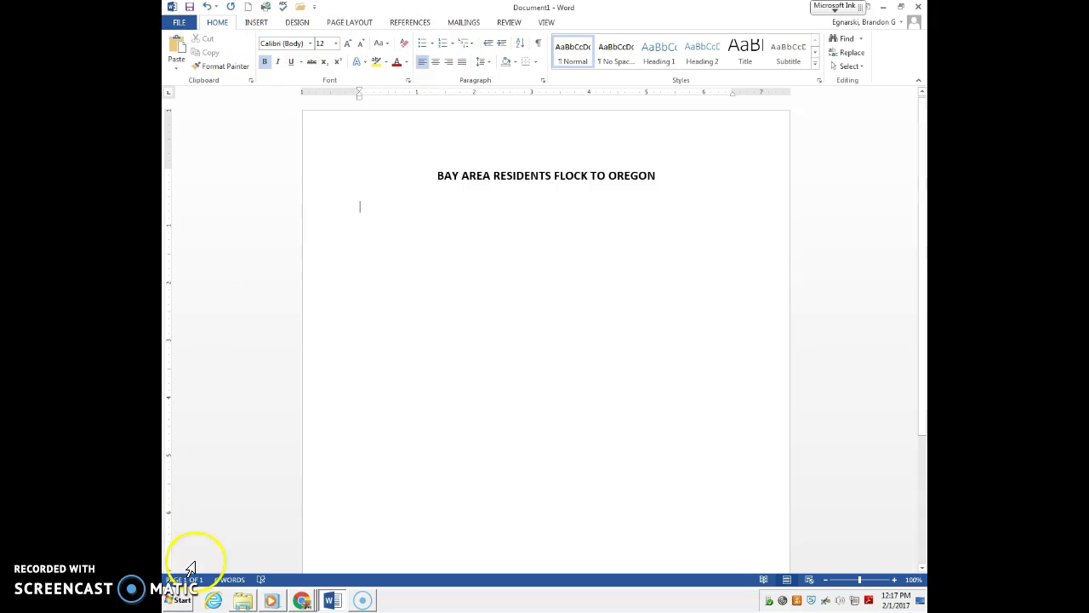
text(For a relaxing, comfortable, and affordable vacation, consider renting a condominium, home, cabin, or chalet in beautiful Oregon. Vacation properties are located near skiing and gaming excitement and provide the comfort and privacy of home in Oregon's beautiful mountain settings.  Contact Information:  Oregon Department of Tourism Mailing Address:)
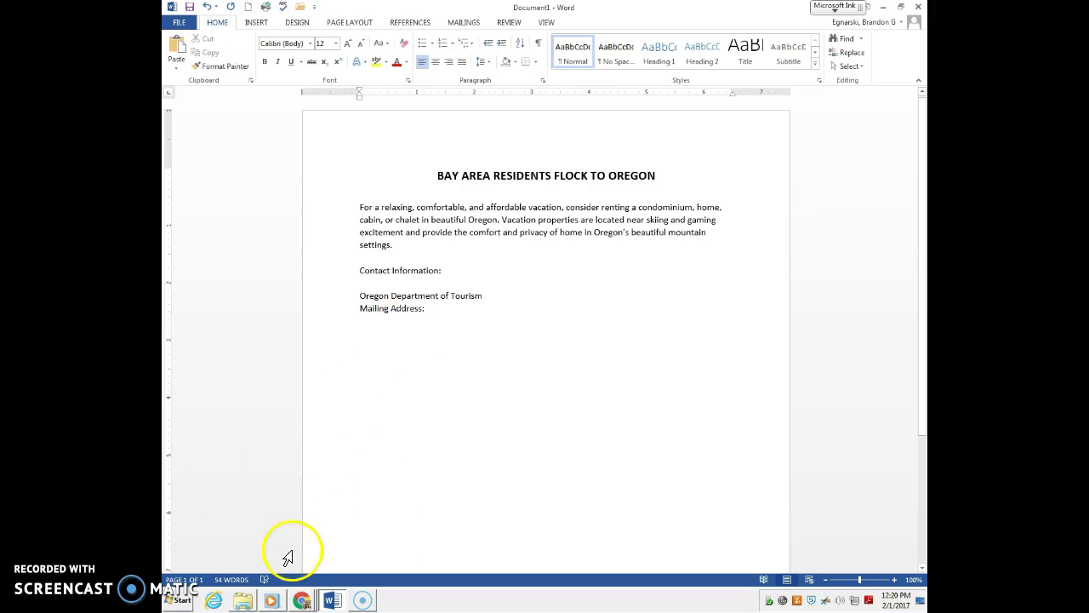
- Check the tab instructions for the contact lines in the CA1 - Word Assignment 3 document in Chrome, and return to Word
click(301, 600)
click(286, 558)
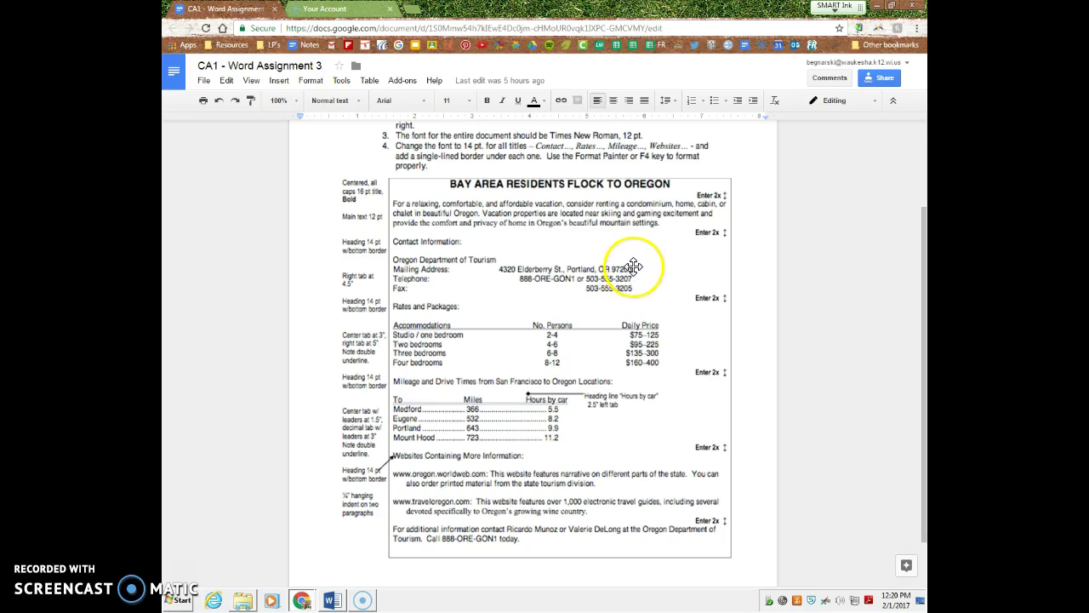
click(331, 600)
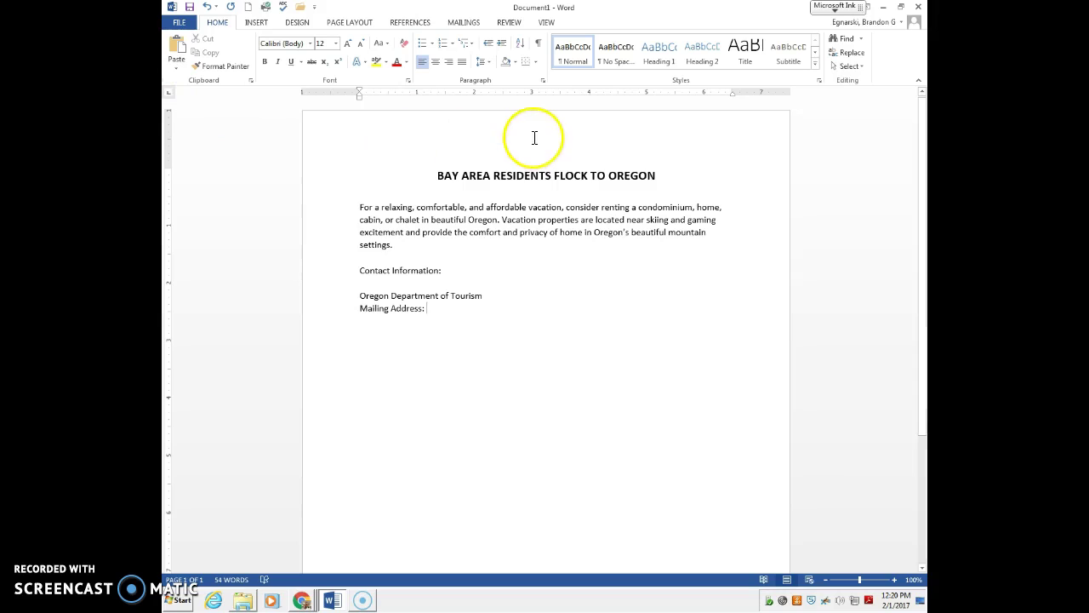
click(619, 94)
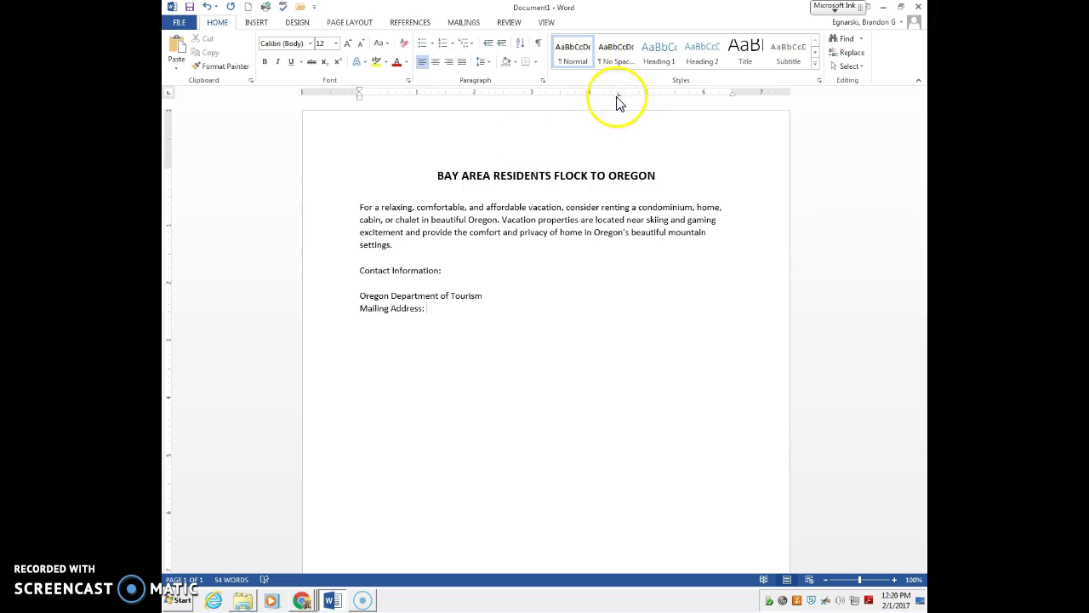
key(Tab)
text(df)
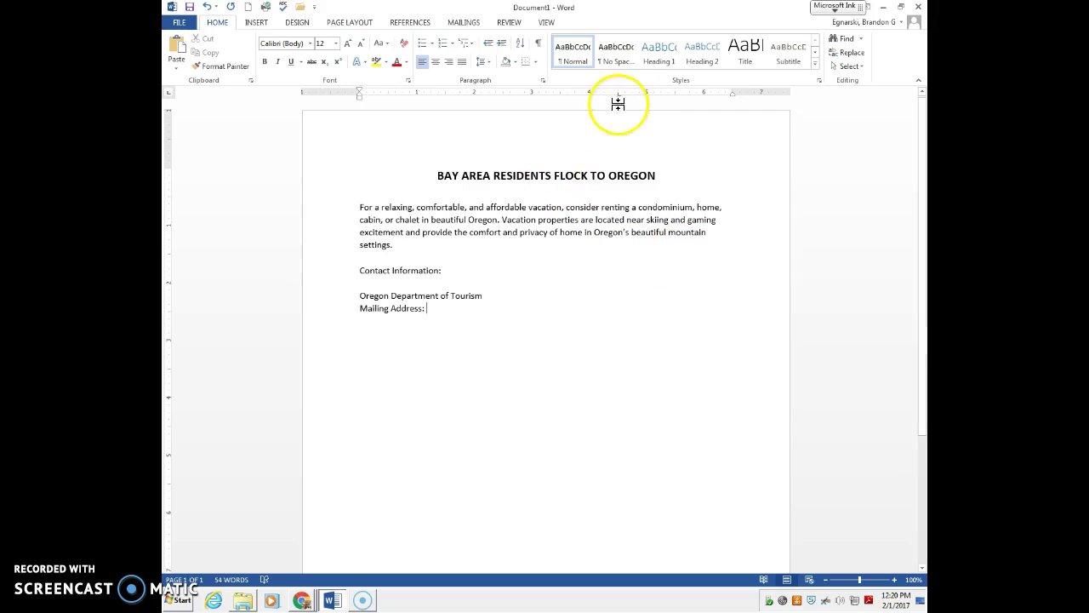
drag(620, 95, 620, 101)
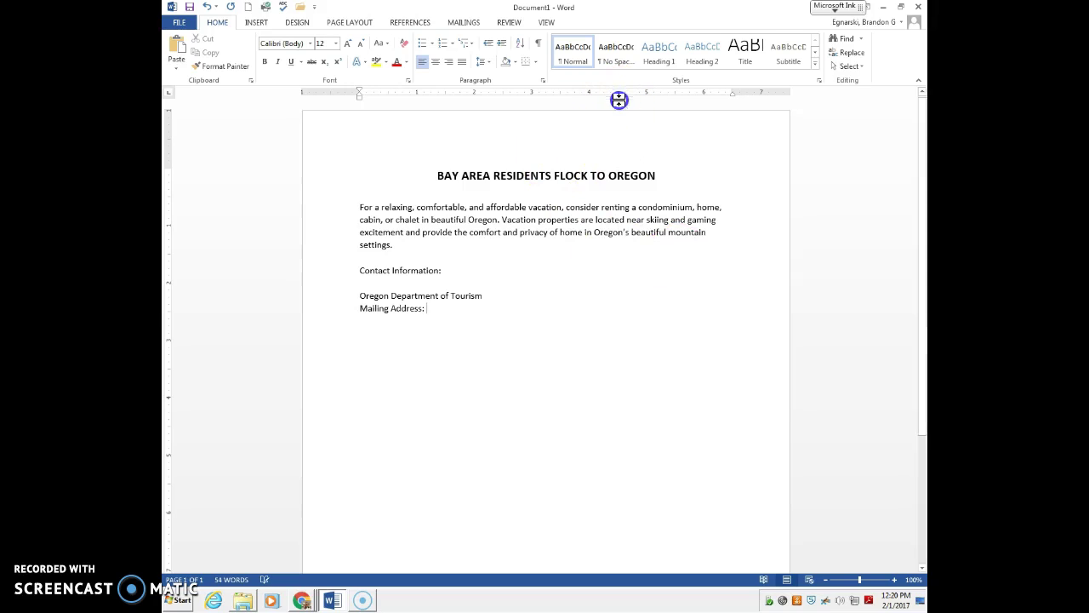
- Set a right tab stop at 4.5 inches and enter the mailing address, telephone and fax details aligned to it
click(171, 95)
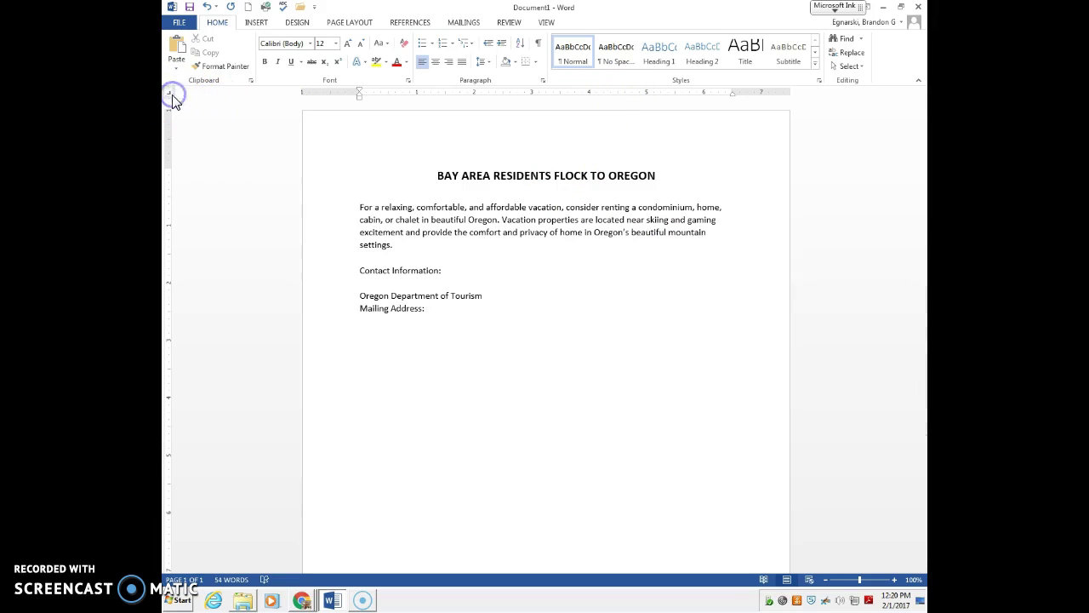
click(619, 94)
key(Tab)
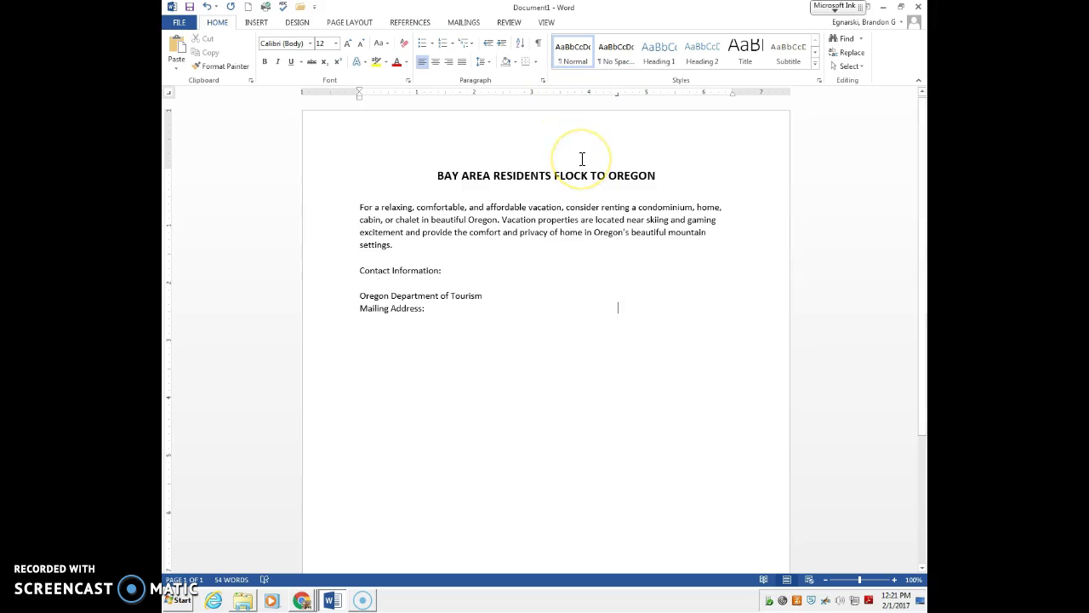
text(432)
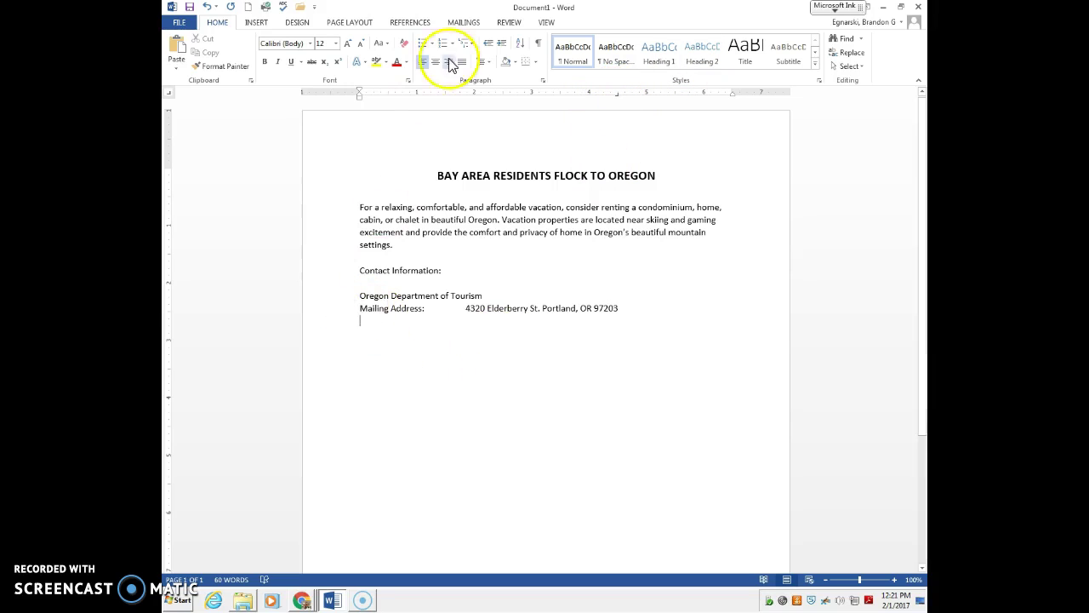
key(ctrl+v)
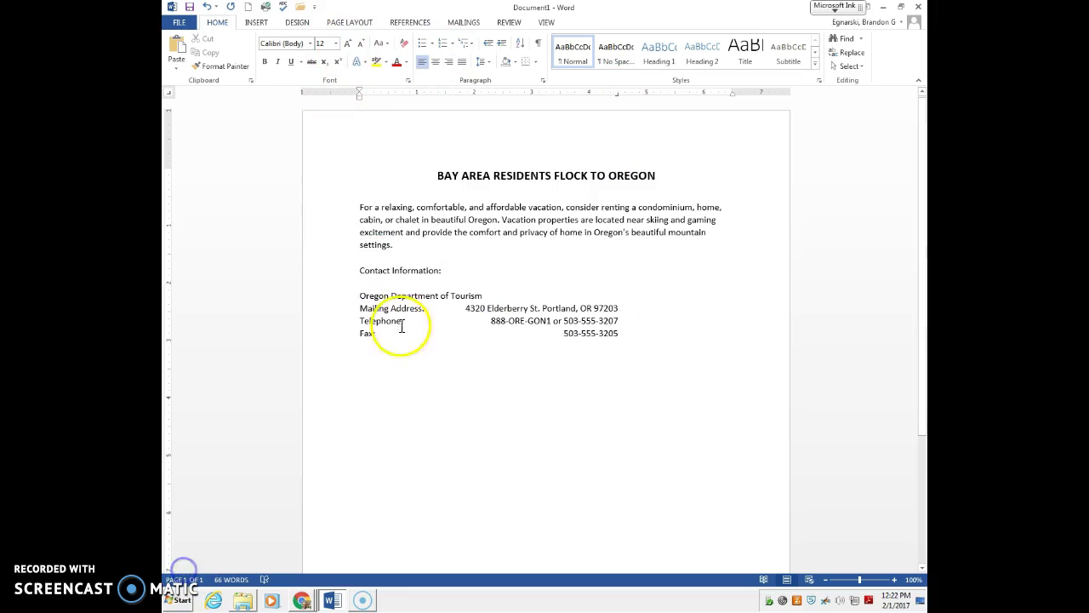
- Show the formatting marks and remove the right tab stop from the mailing address, telephone and fax lines
click(538, 42)
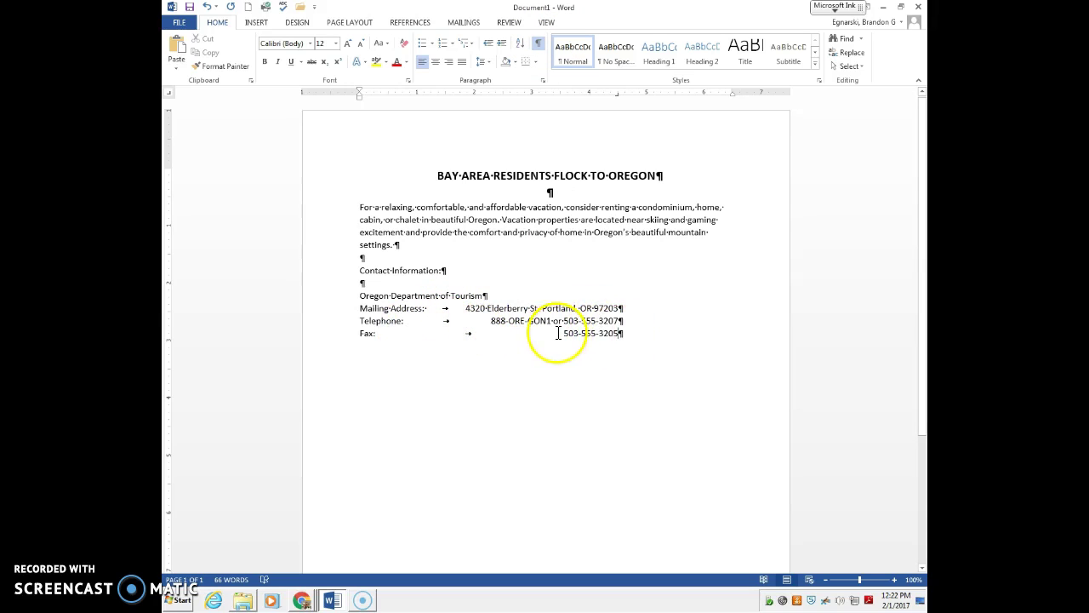
drag(619, 338, 355, 308)
click(618, 104)
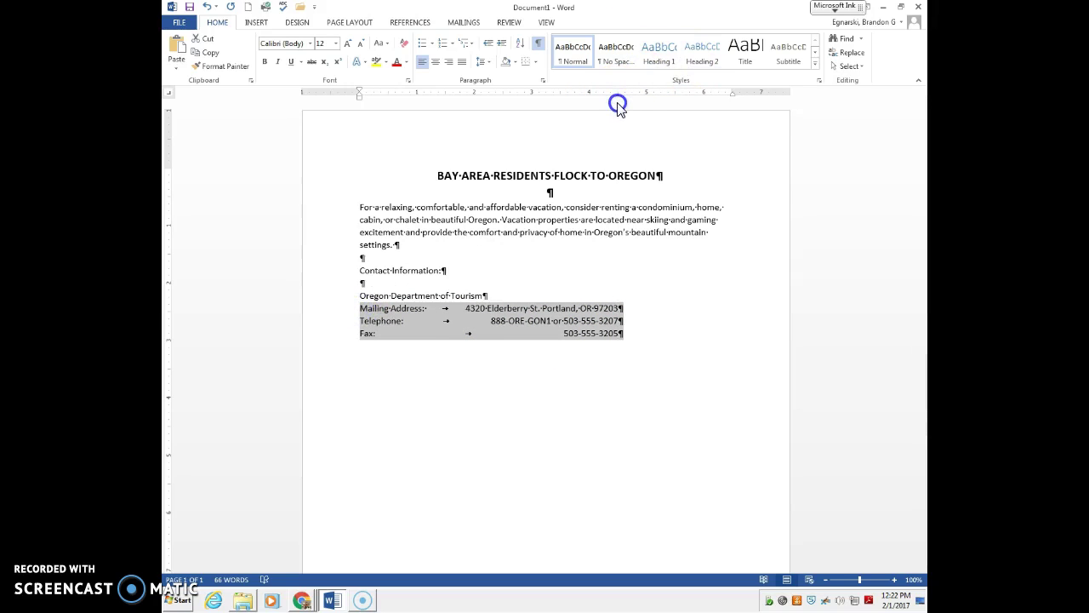
click(592, 340)
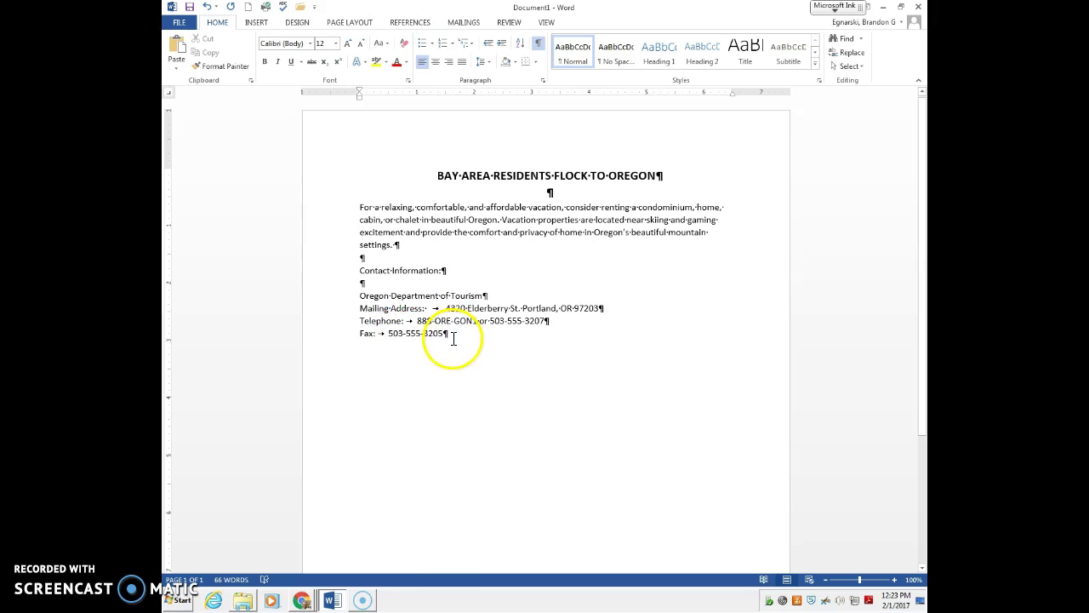
- Set a right tab stop at 4.5 inches for the mailing address, telephone and fax lines together
drag(358, 308, 491, 334)
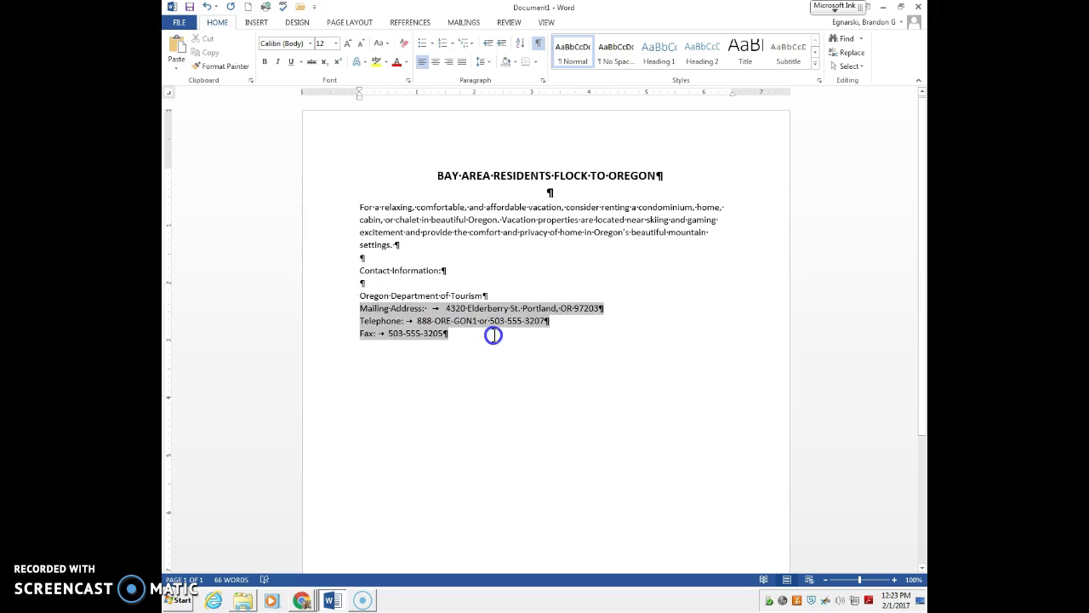
drag(494, 334, 494, 335)
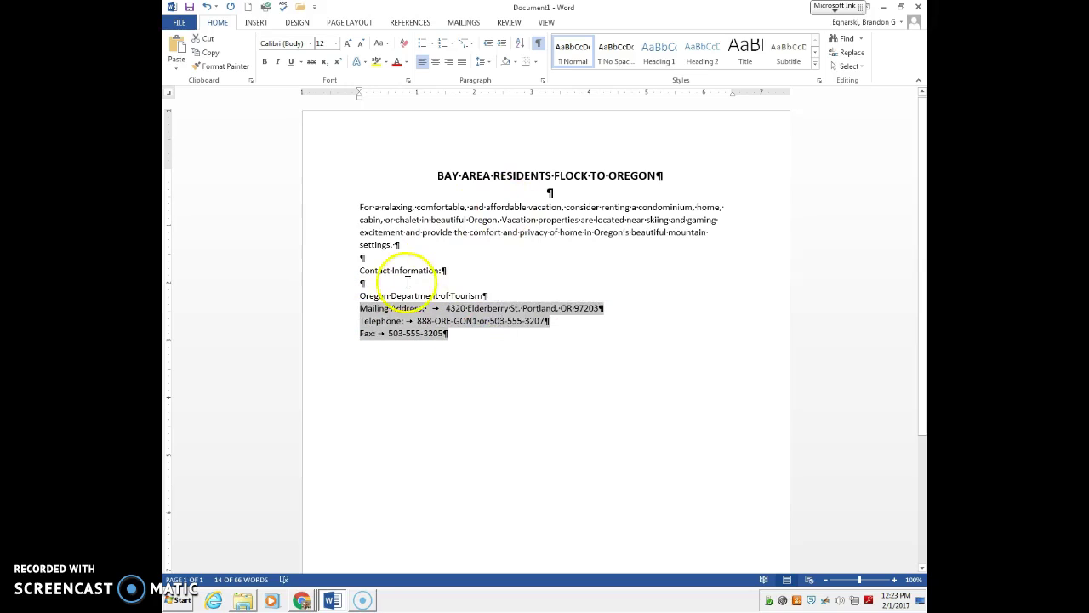
click(617, 92)
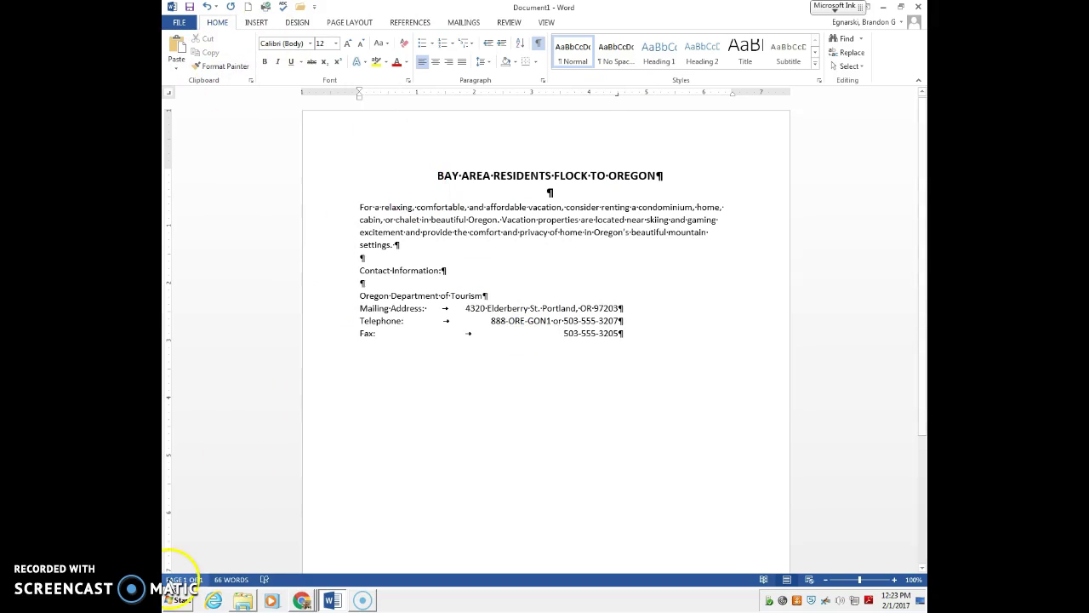
- Add the Rates and Packages: heading and the Accommodations label below the fax line, and check the assignment's tab instructions in Chrome
text(Rates and Packages:  Accommodations)
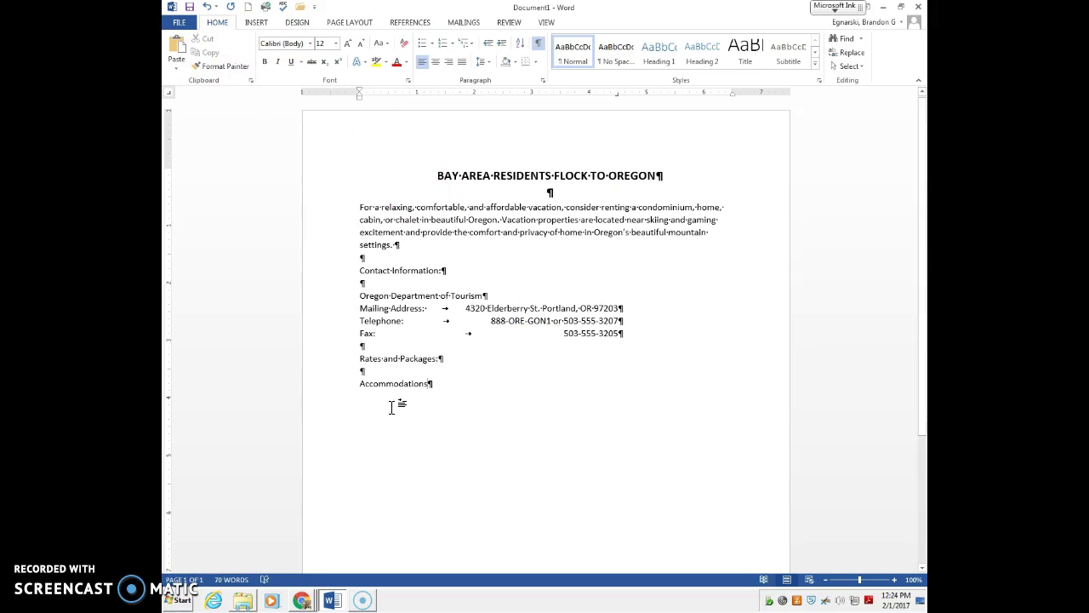
click(301, 598)
click(303, 557)
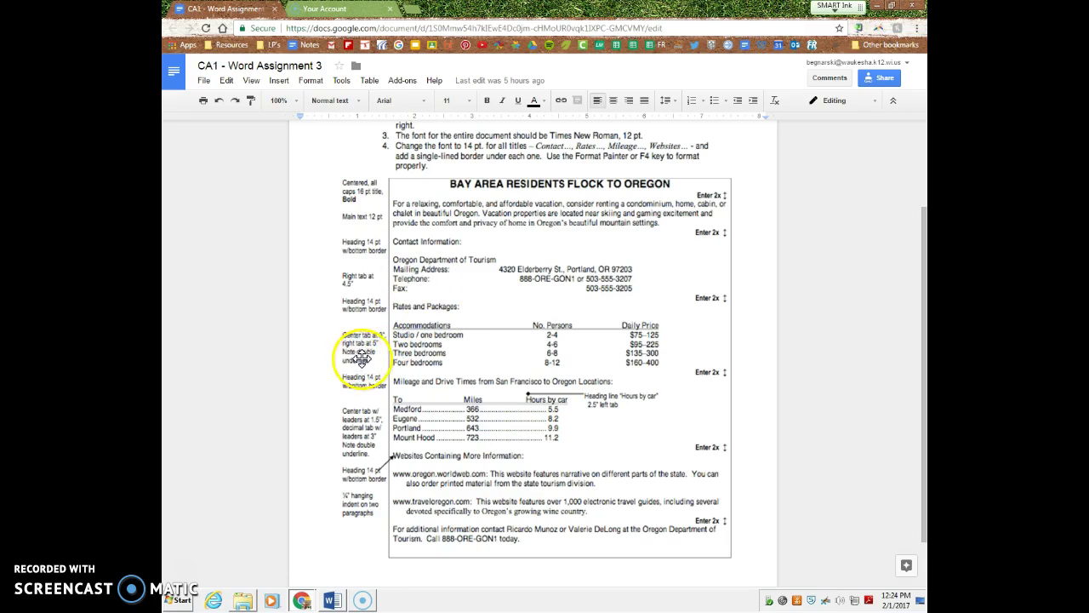
click(332, 600)
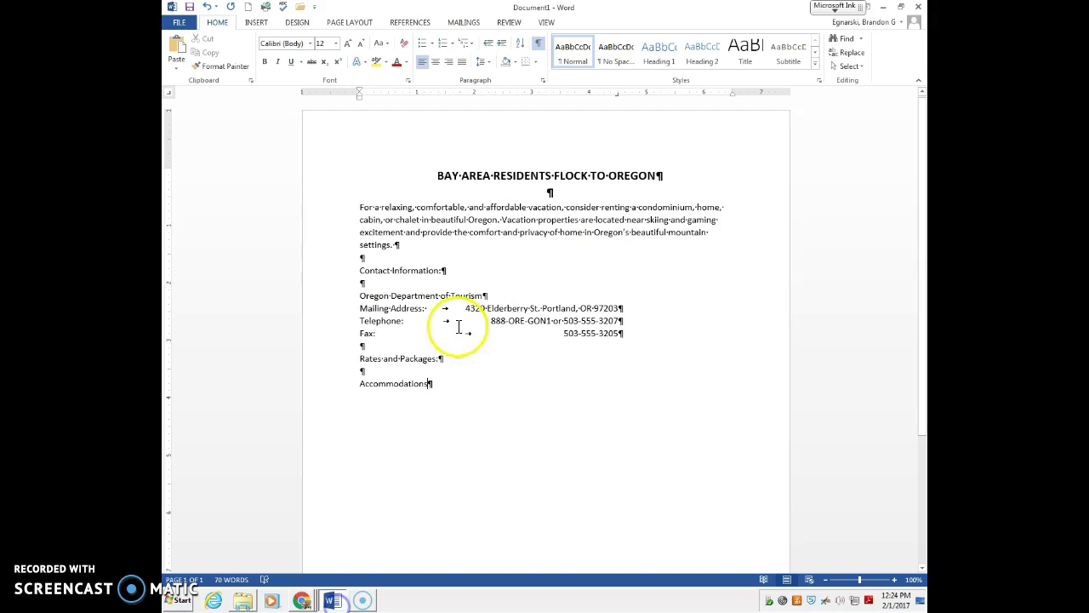
- Set a center tab stop at 3 inches and a right tab stop at 5 inches on the Accommodations line
click(170, 98)
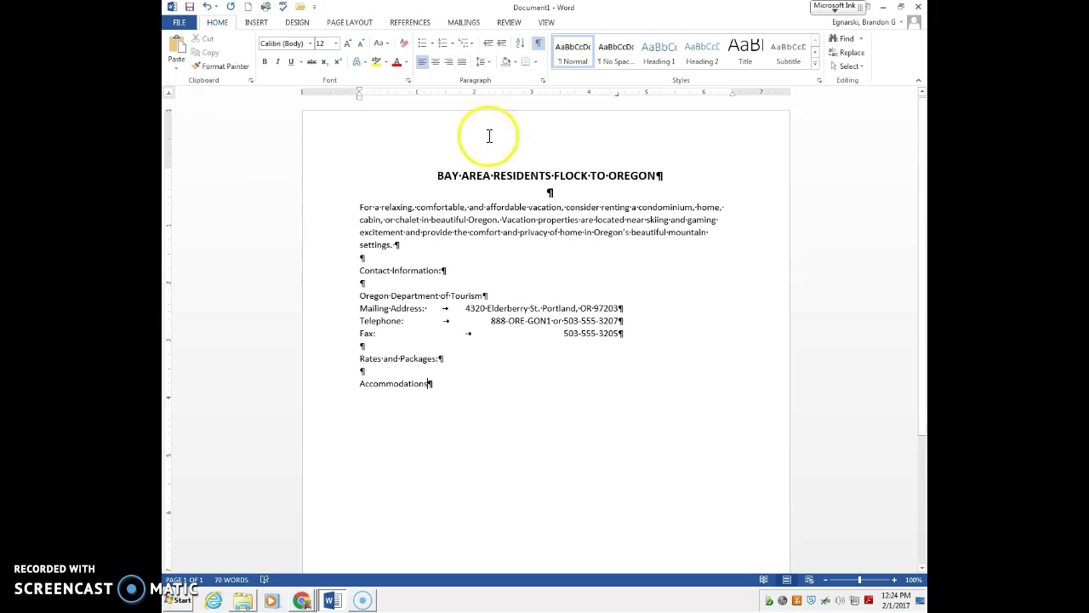
click(532, 93)
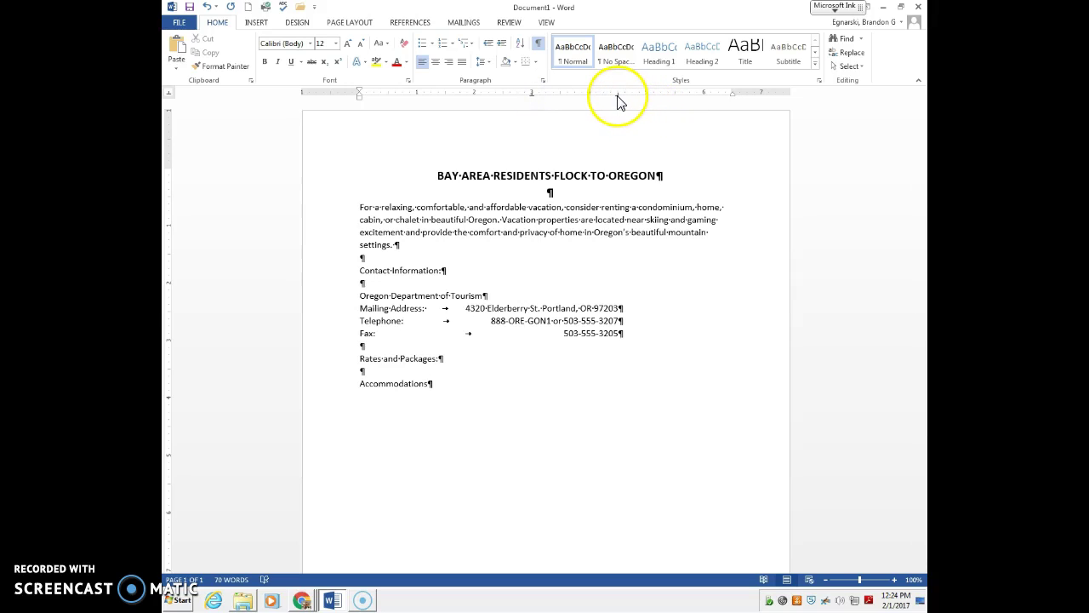
drag(620, 97, 646, 98)
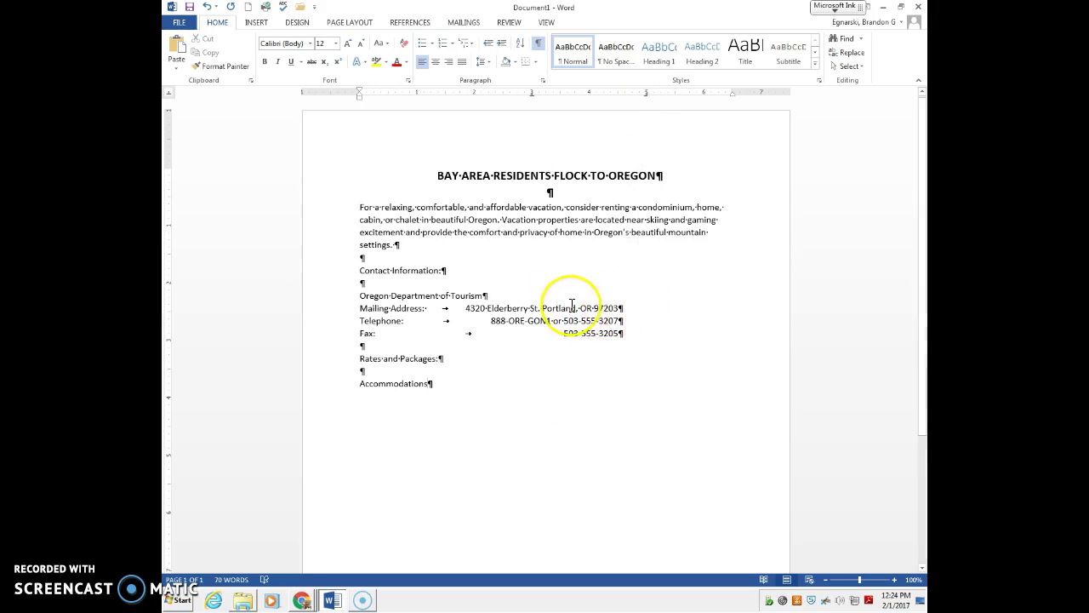
click(600, 311)
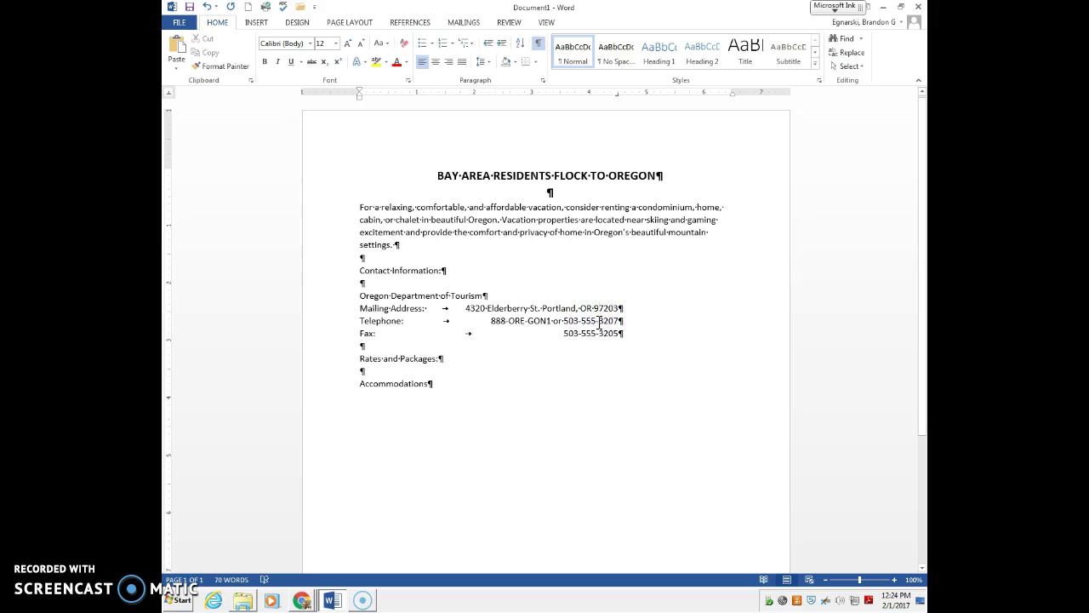
click(595, 334)
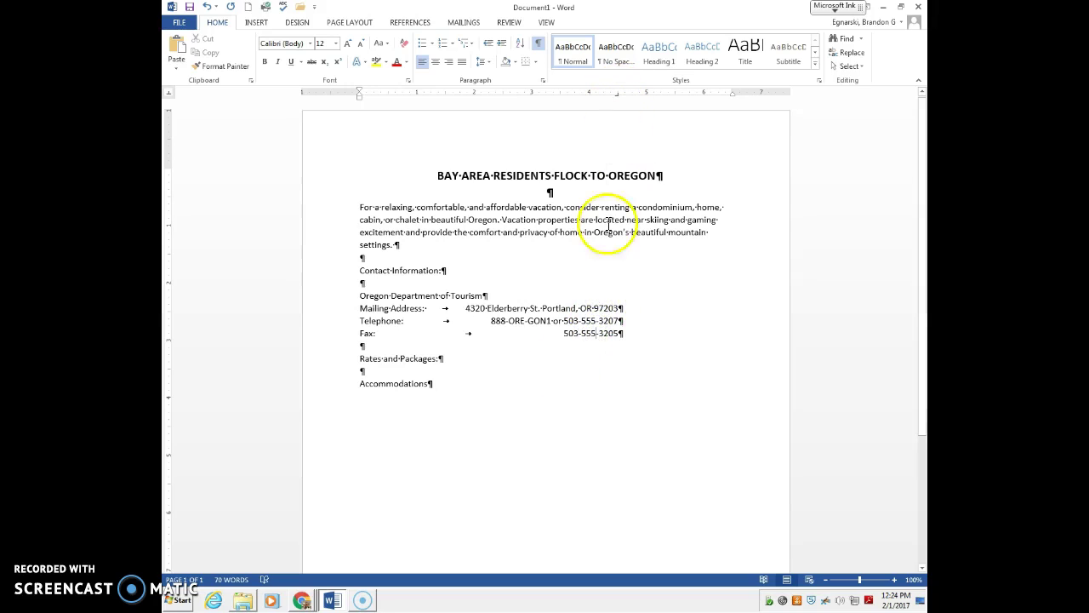
- Add the column headings No. Persons and Daily Price after Accommodations, each aligned to its tab stop
click(560, 385)
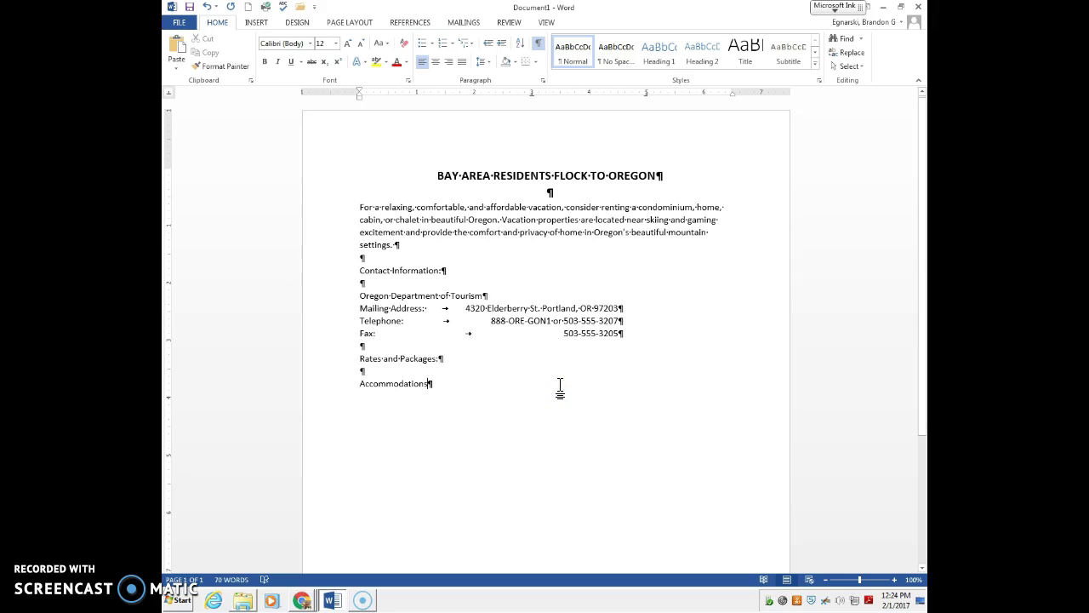
key(Tab)
text(No.)
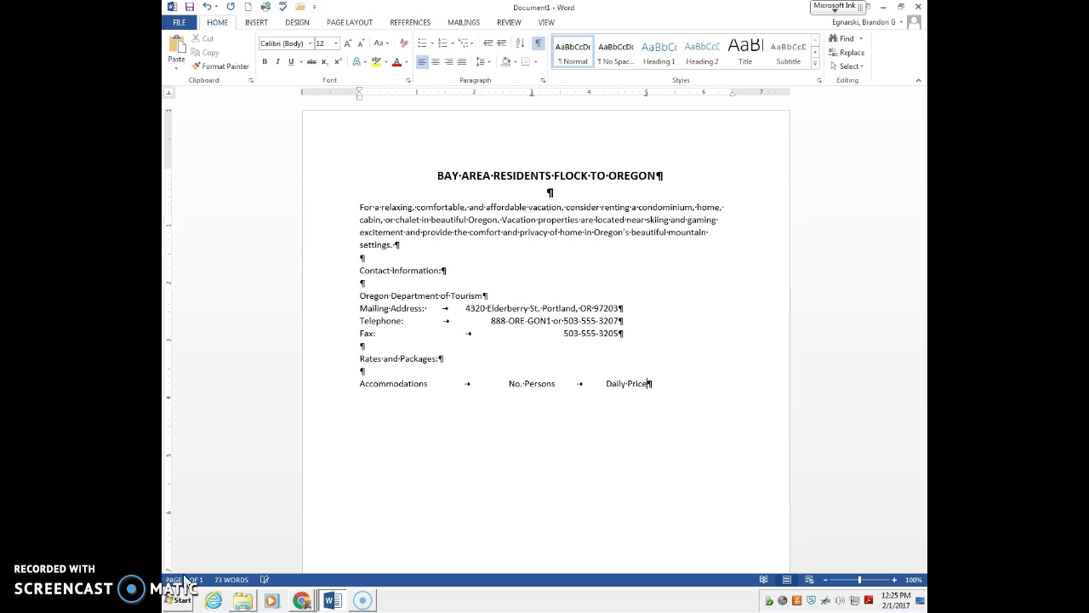
- Apply a double underline to the whole Accommodations, No. Persons and Daily Price heading line
drag(362, 384, 651, 387)
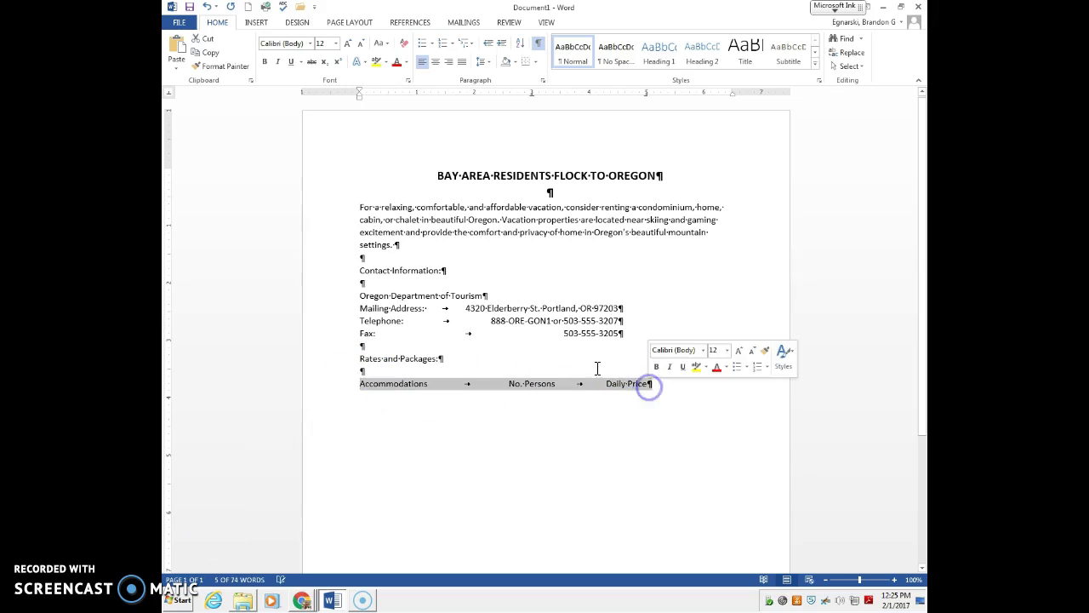
click(301, 63)
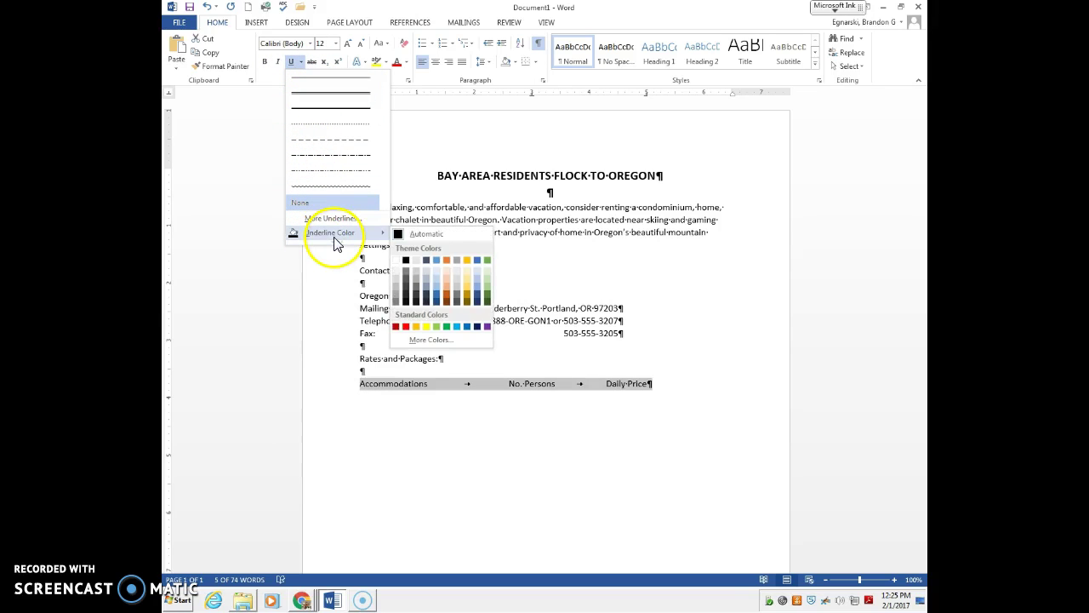
click(353, 94)
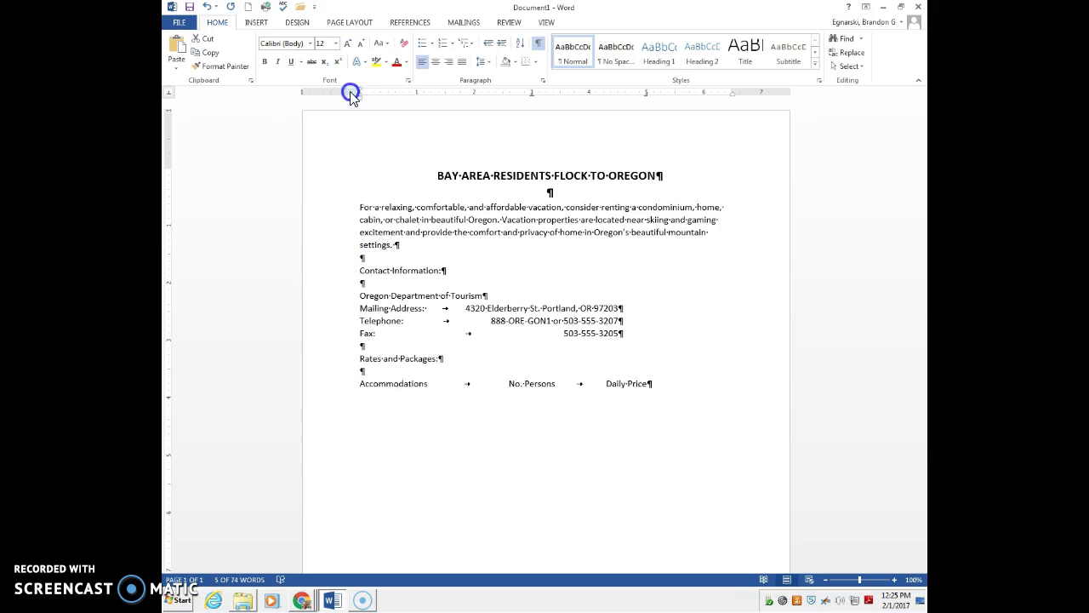
click(651, 383)
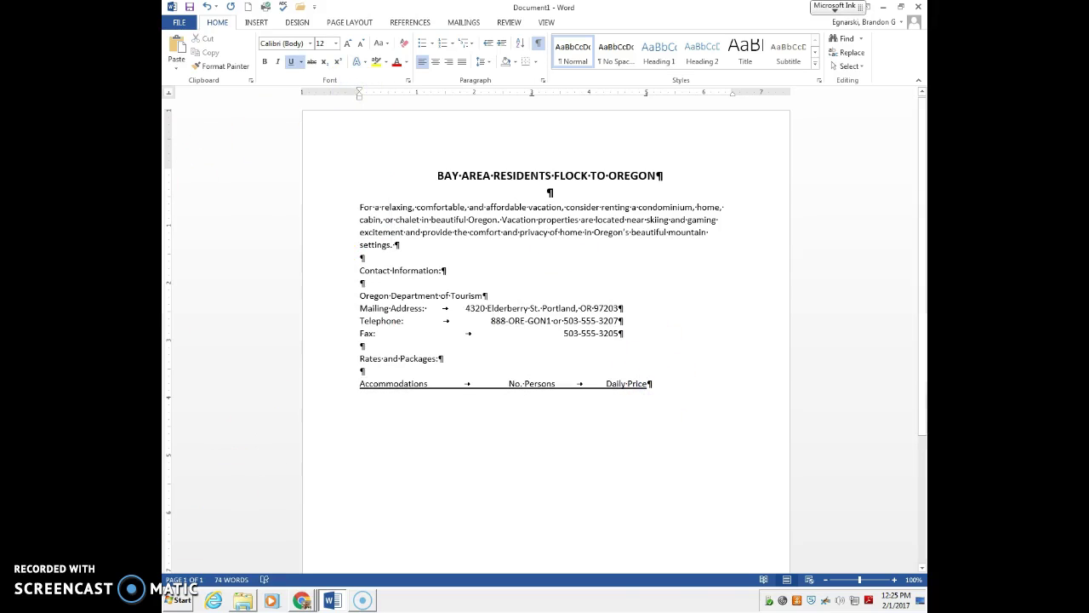
- Enter the rows Studio/One Bedroom 2-4 $75-125, Two Bedrooms 4-6 $95-225, Three Bedrooms 6-8 $135-300 and Four Bedrooms 8-12 $160-400 below the headings without underline
click(181, 568)
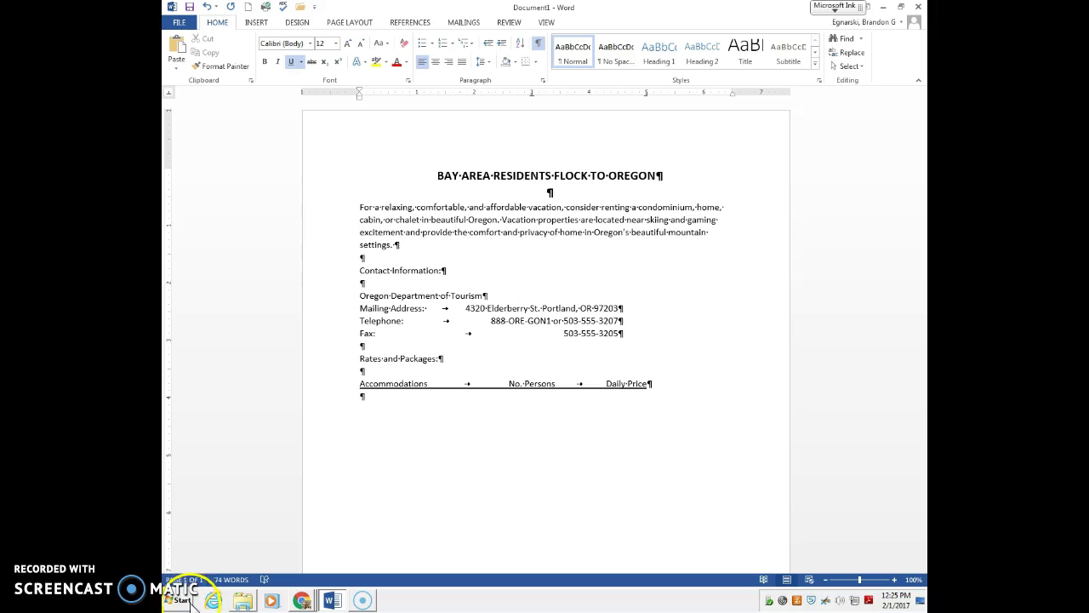
text(Studio/One Bedroom	2-4	$75-125 Two Bedrooms	4-6	$95-225 Three Bedrooms	6-8	$135-300 Four Bedrooms	8-12	$160-400)
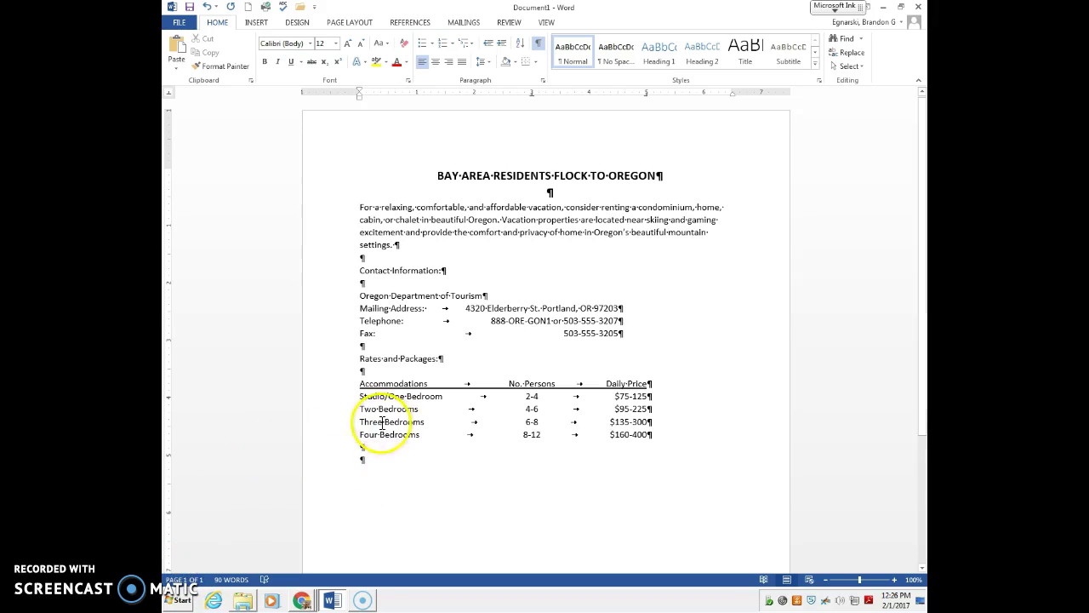
- Add the heading Mileage and Drive Times from San Francisco to Oregon Locations and the label To, and check the assignment's tab instructions in Chrome
click(537, 48)
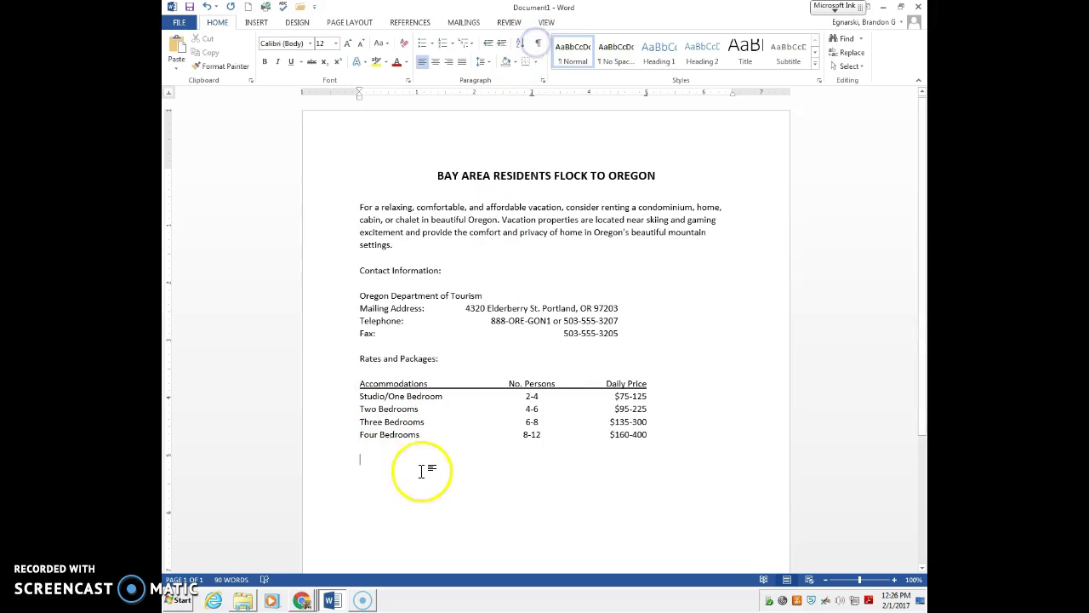
click(539, 45)
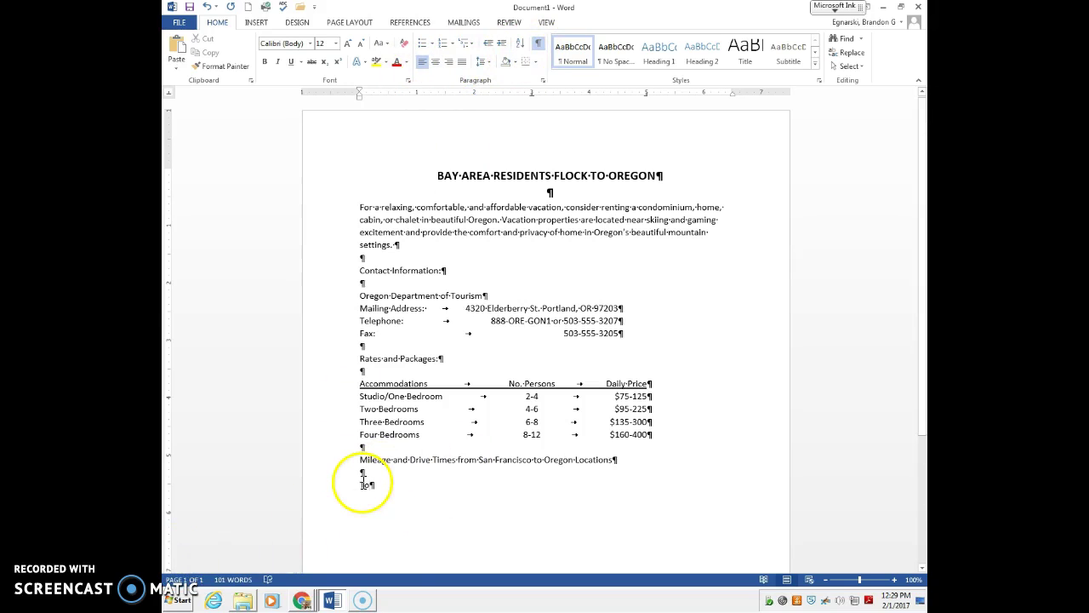
click(304, 593)
click(313, 559)
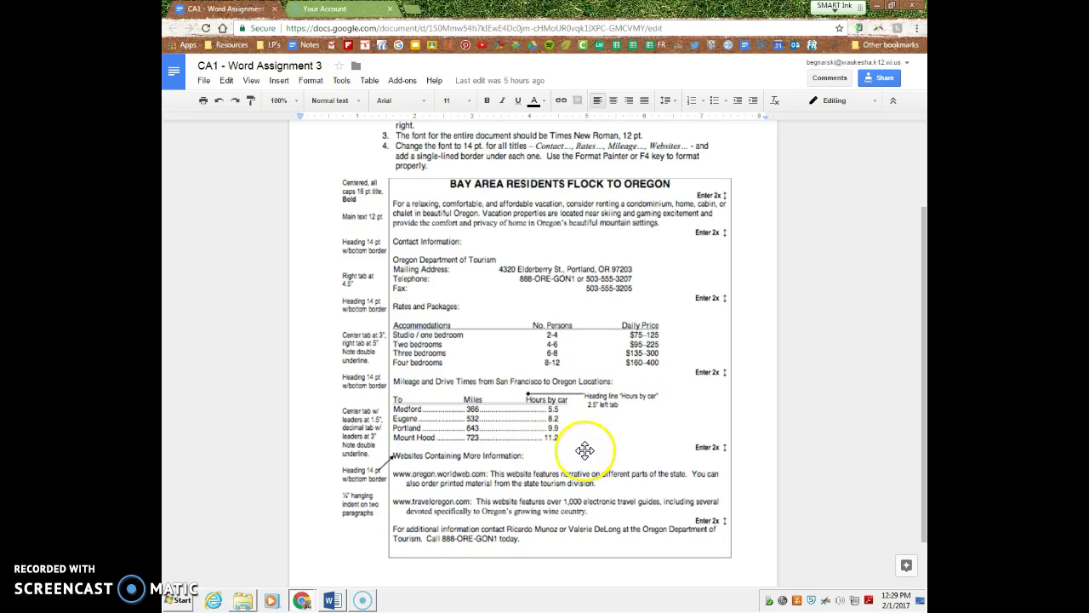
click(332, 600)
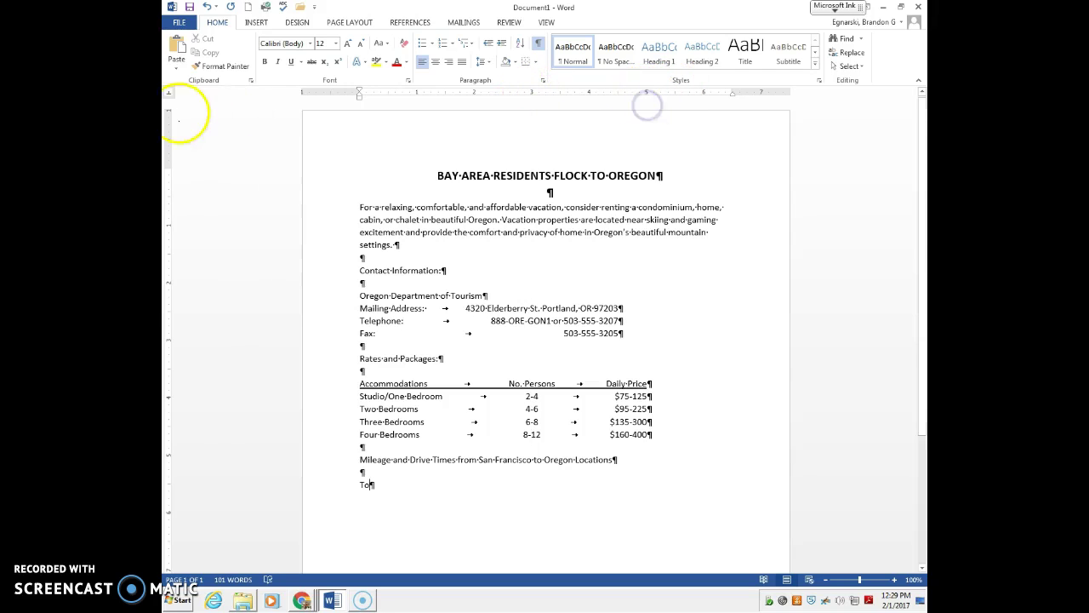
click(519, 95)
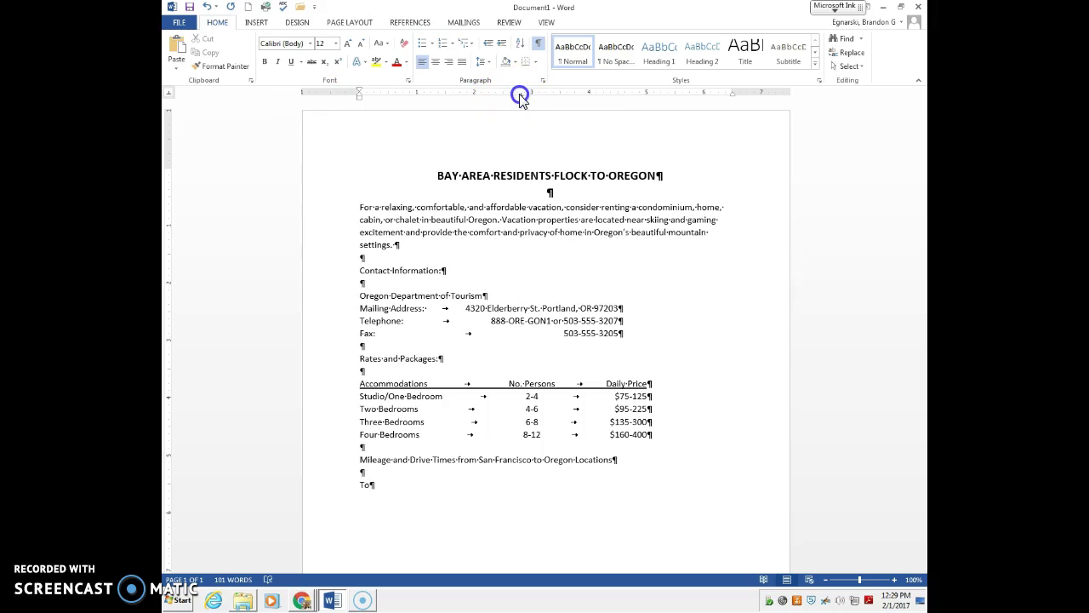
double_click(523, 97)
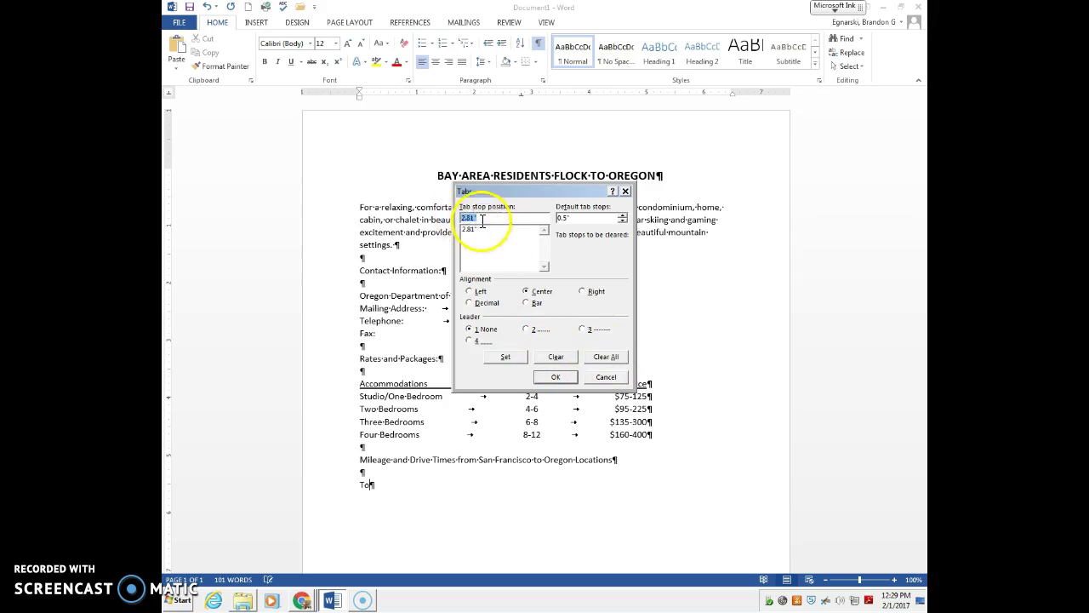
click(551, 356)
click(555, 376)
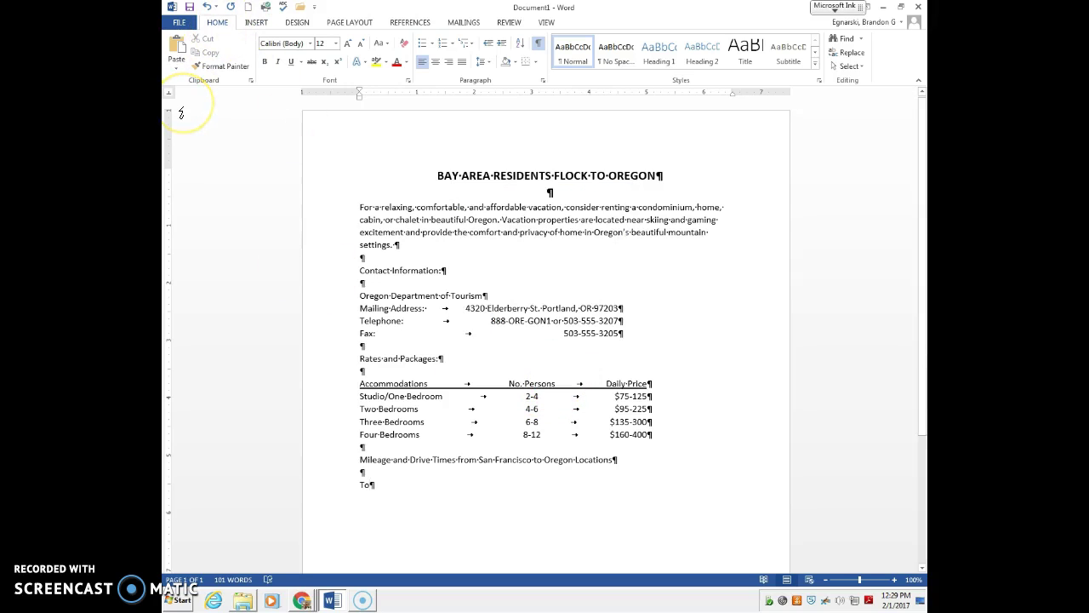
- Set a center tab stop at 1.5 inches on the To line and enter the heading Miles at it
click(445, 94)
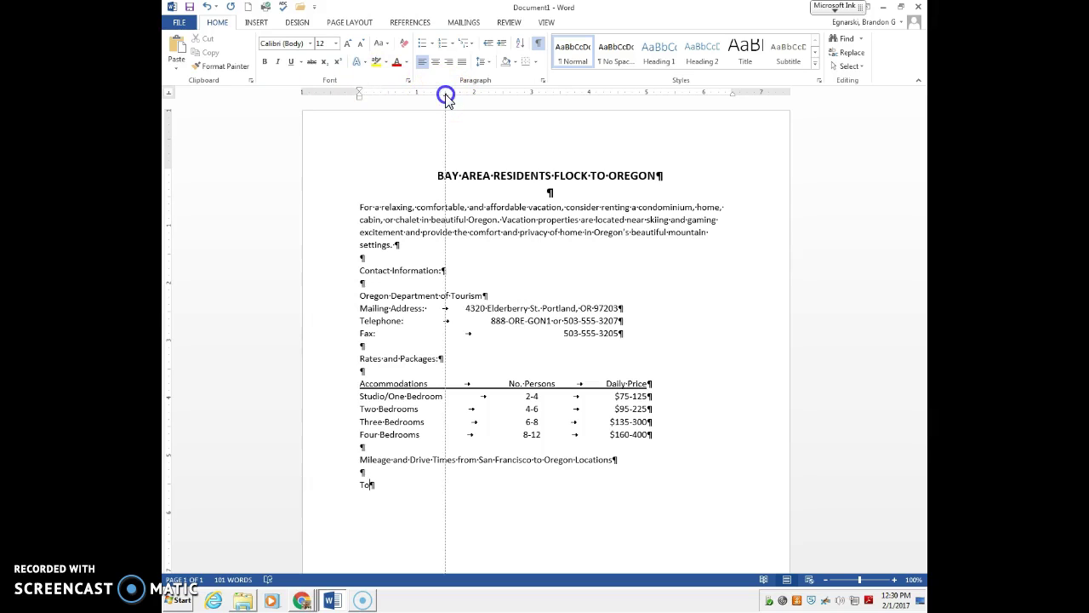
click(549, 23)
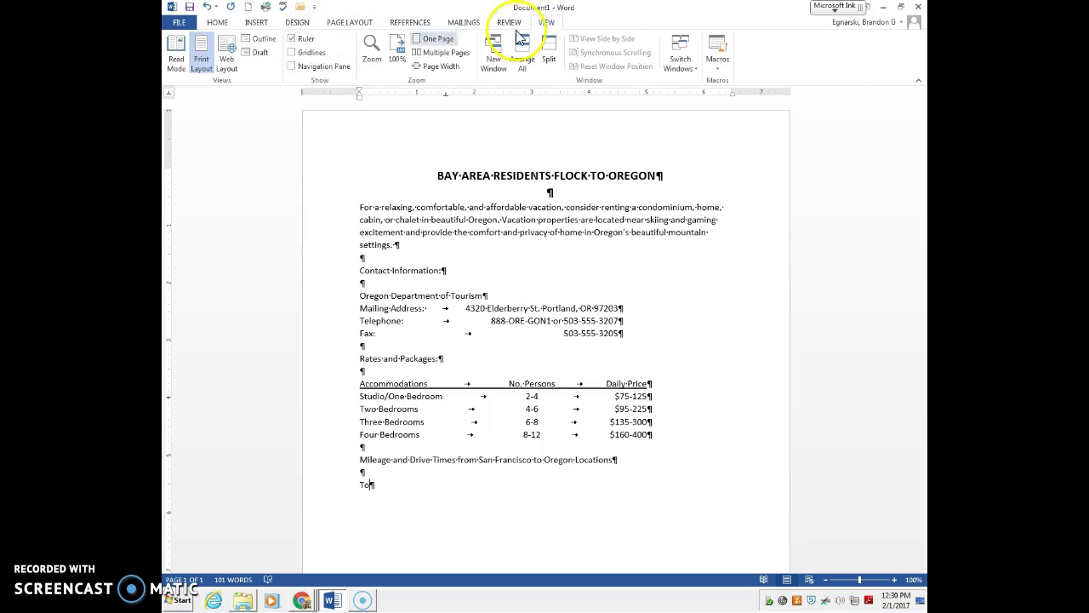
click(218, 23)
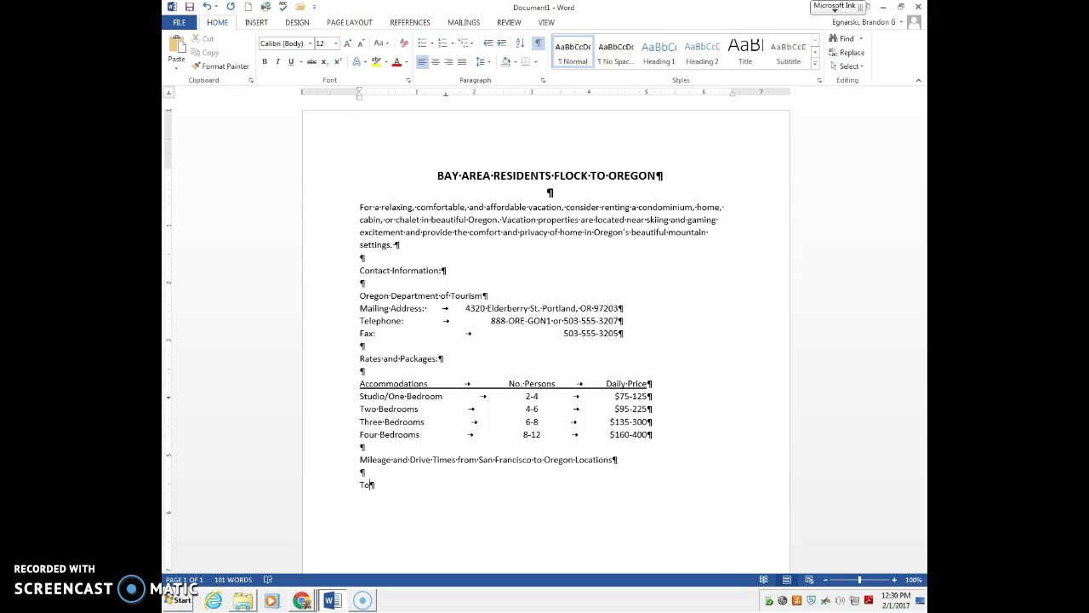
key(Tab)
text(Miles)
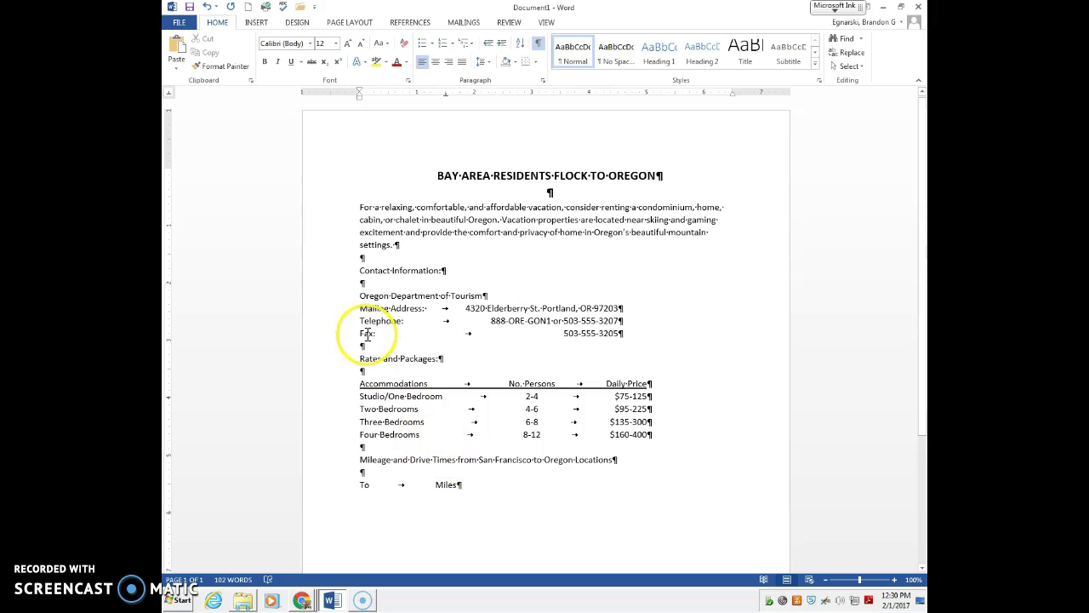
- Set a left tab stop at 2.5 inches on the To line and enter the heading Hours by Car at it
click(170, 94)
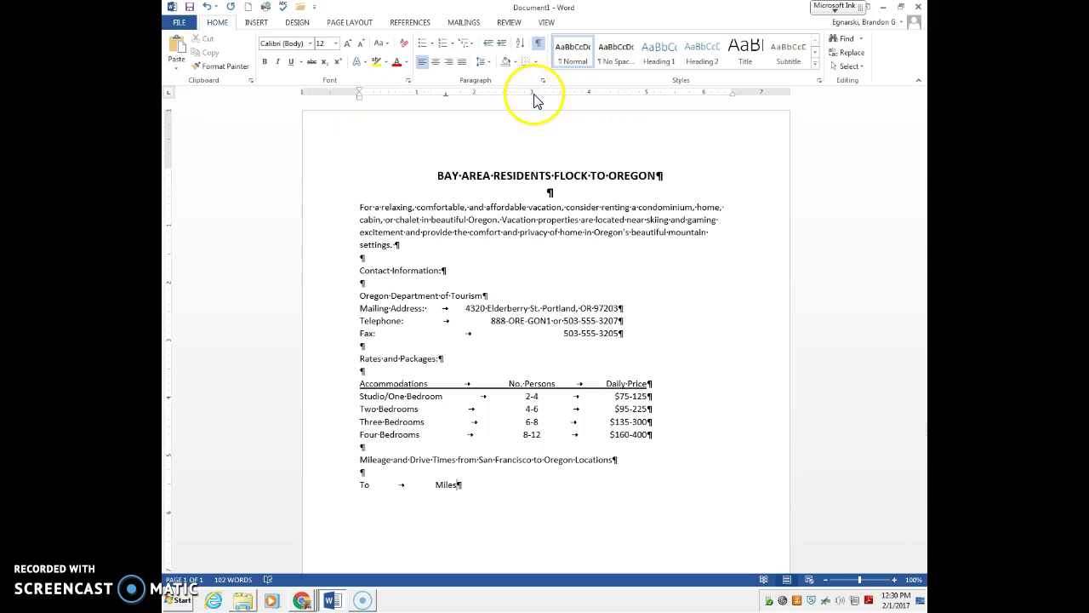
click(492, 95)
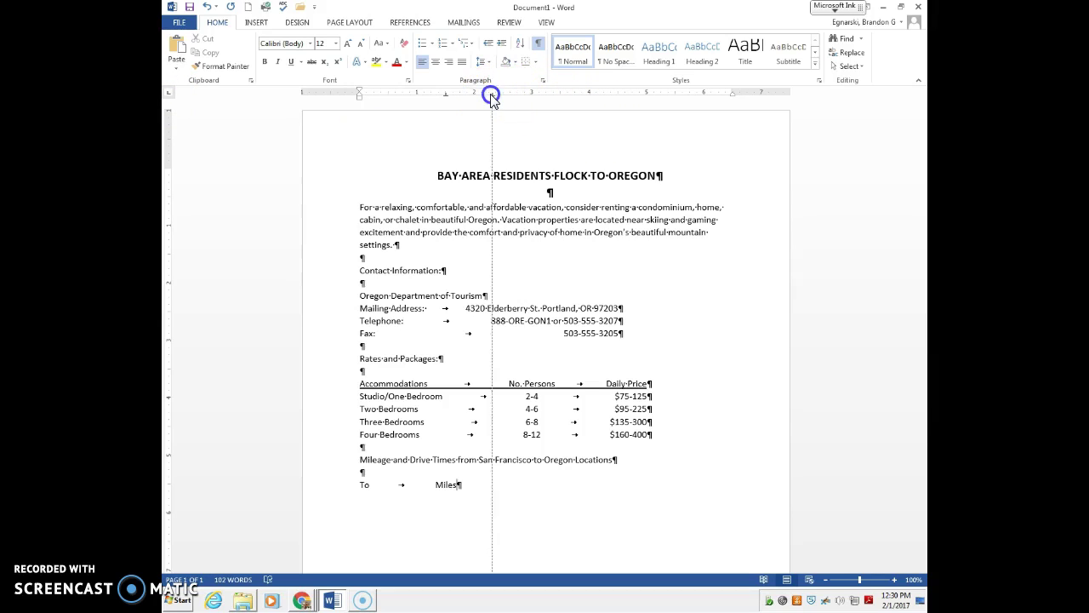
drag(494, 98, 494, 103)
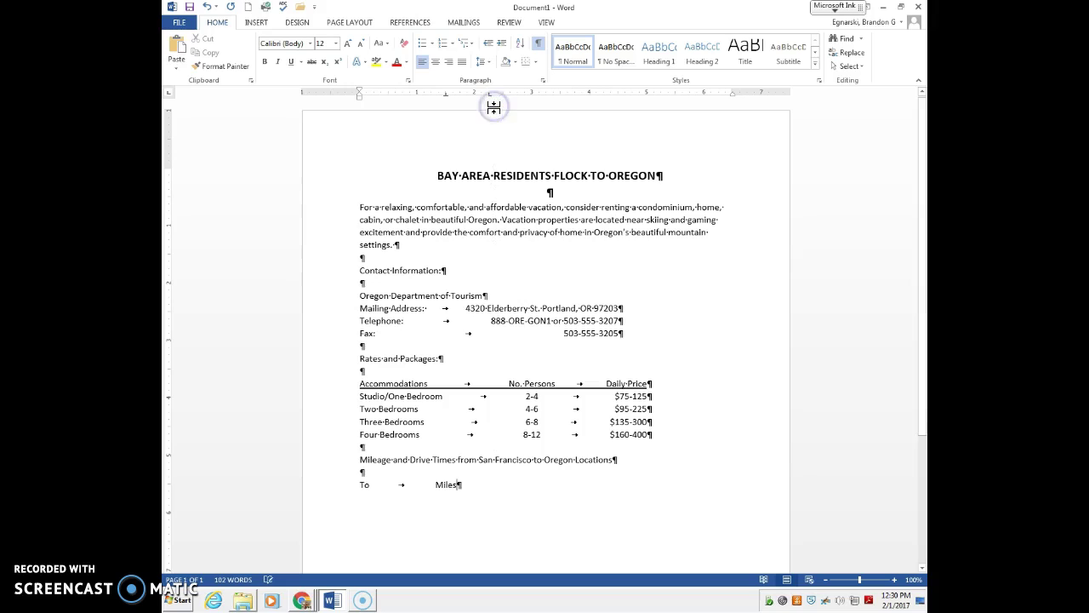
key(Tab)
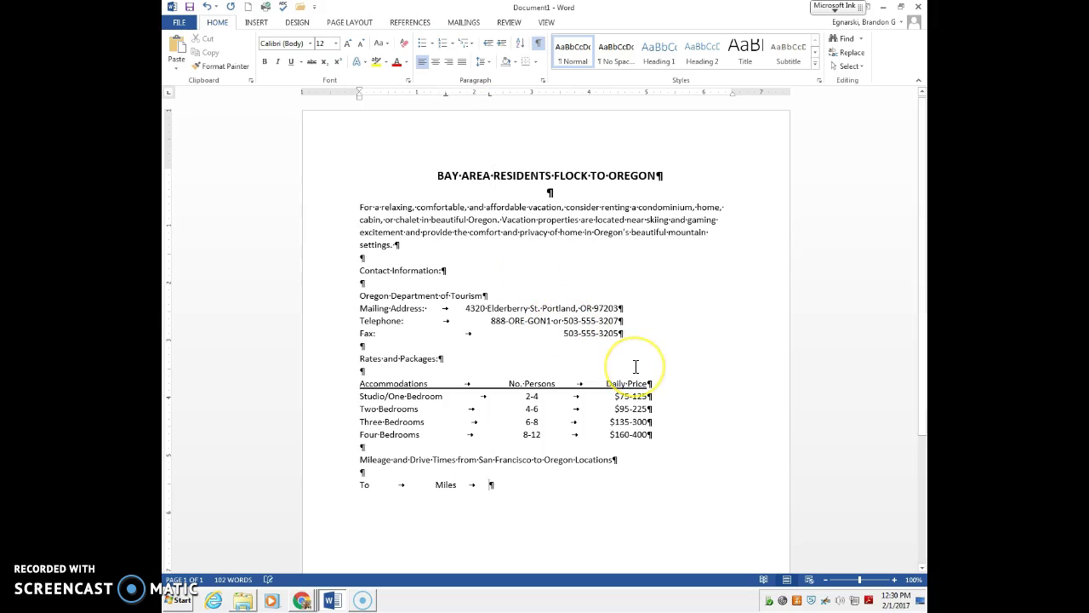
text(Hour)
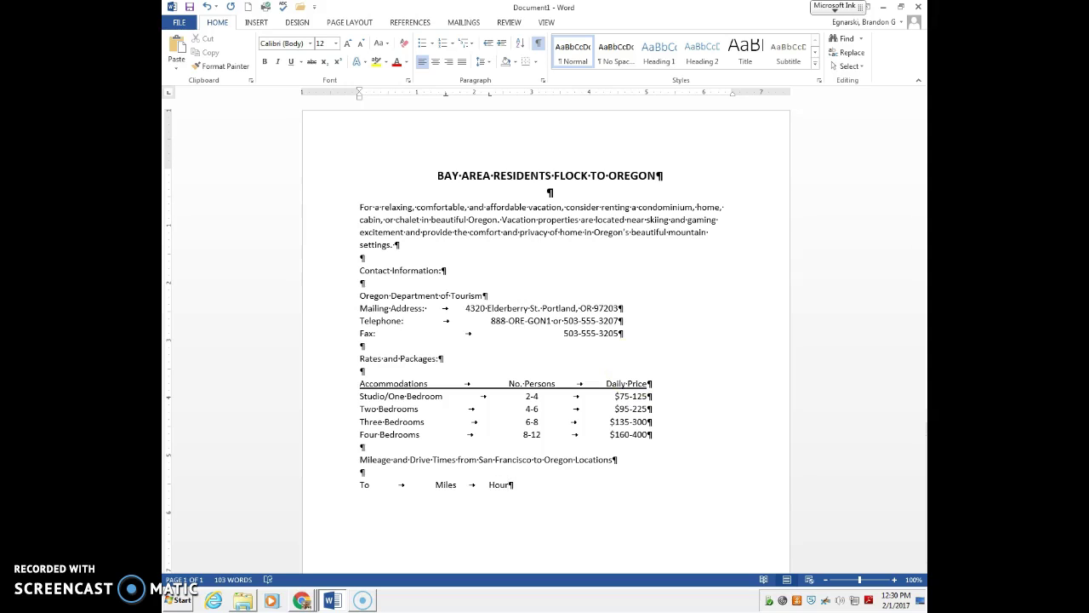
drag(489, 101, 503, 95)
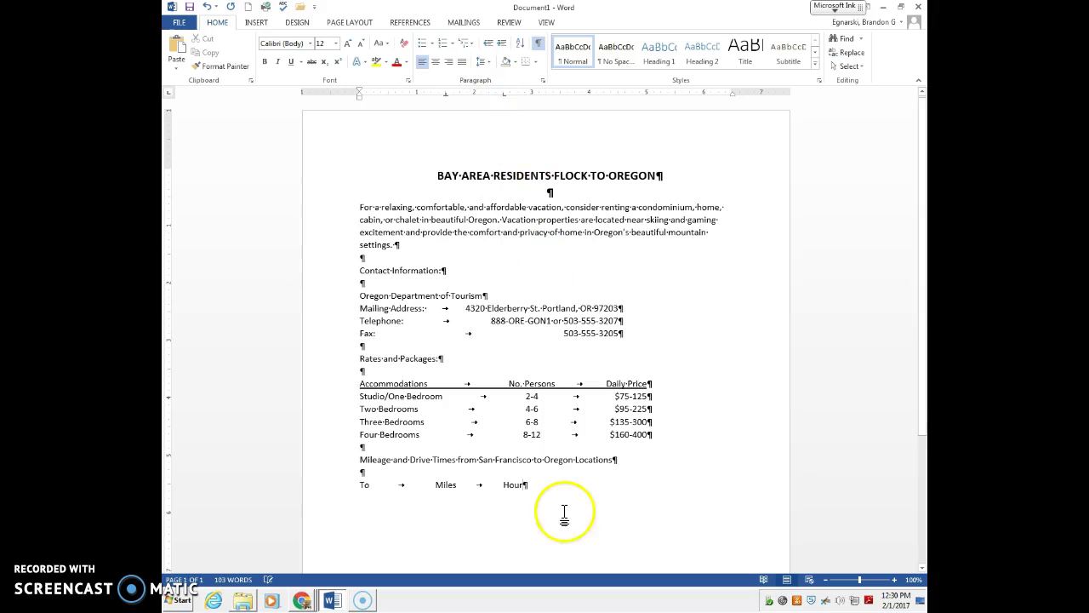
text(s b)
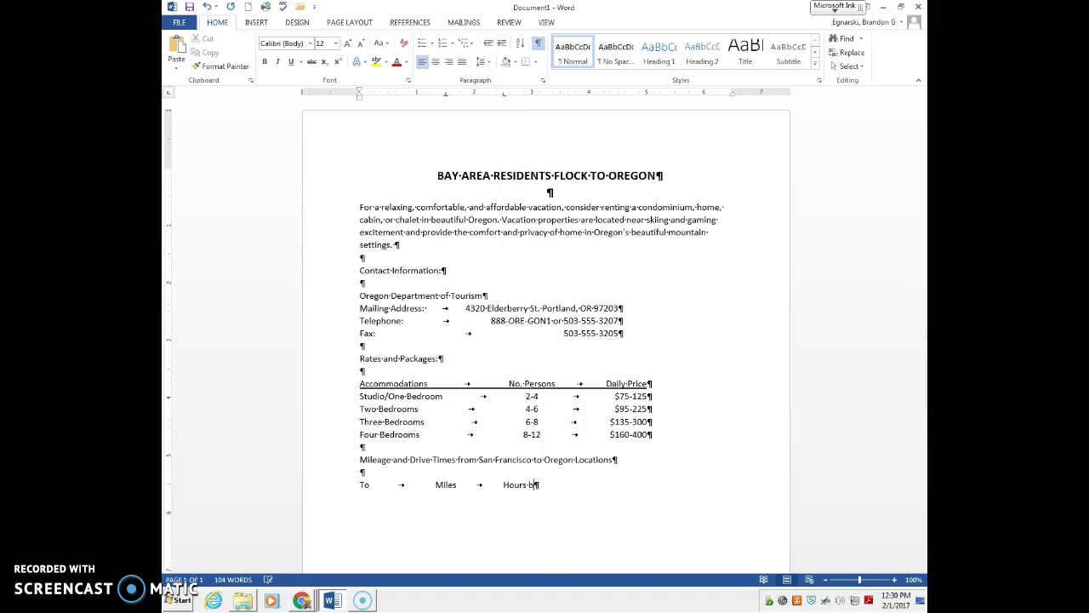
text(y Car)
- Apply a double underline to the whole To, Miles and Hours by Car heading line
drag(559, 484, 390, 483)
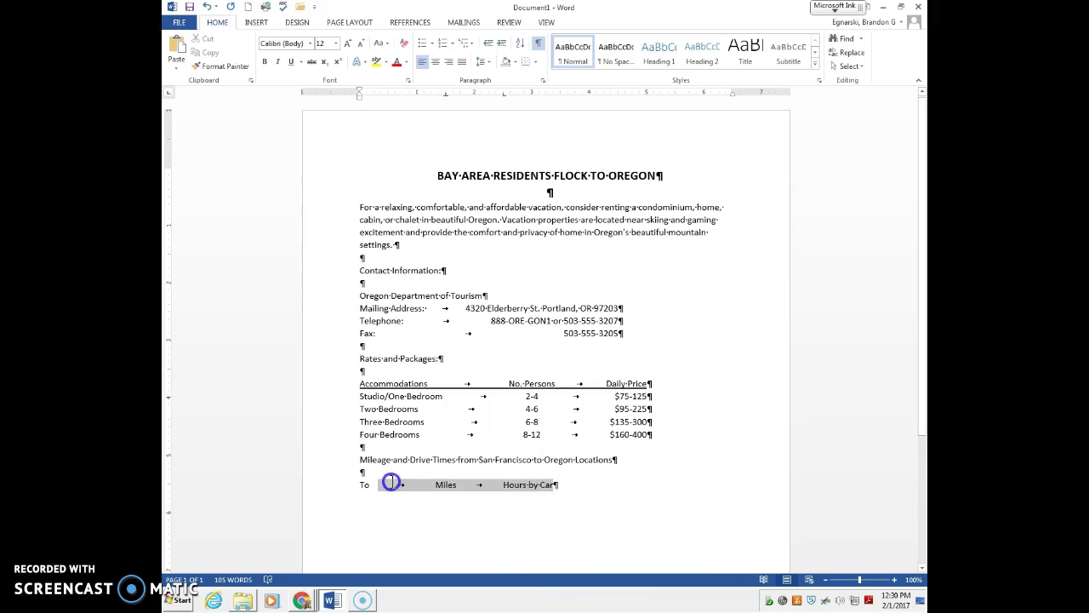
click(299, 62)
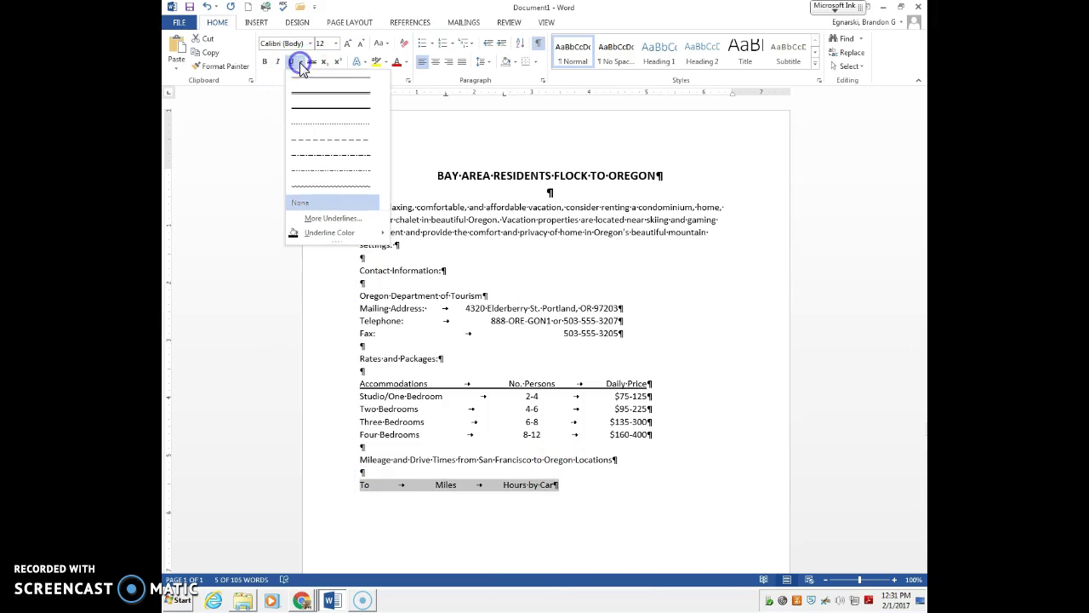
click(306, 101)
click(572, 484)
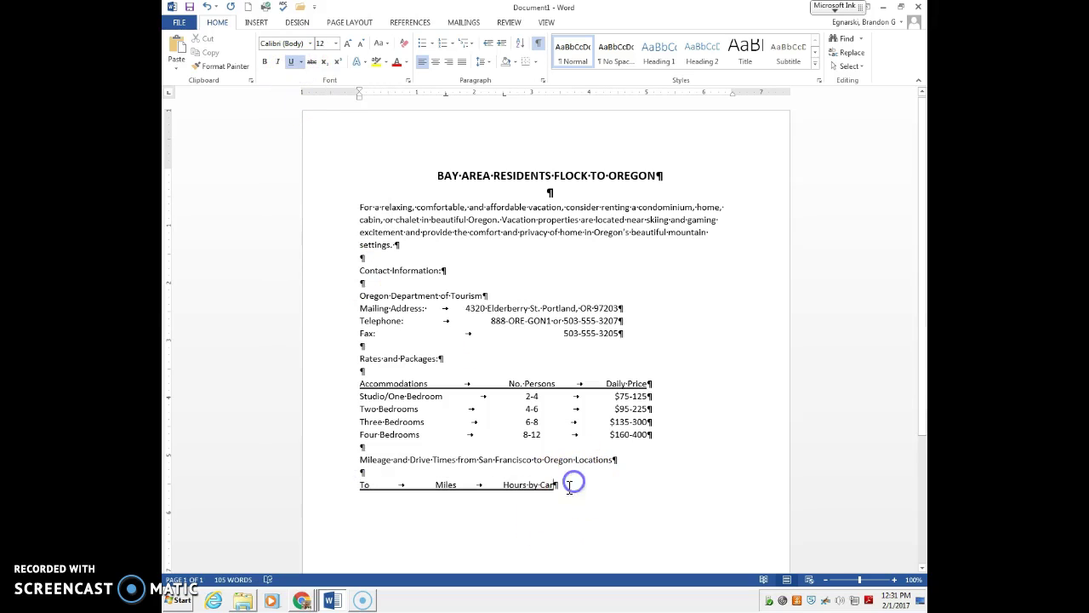
- Start a new line without underline below the mileage headings and enter Medford as the first destination
key(Return)
click(291, 63)
text(Medford)
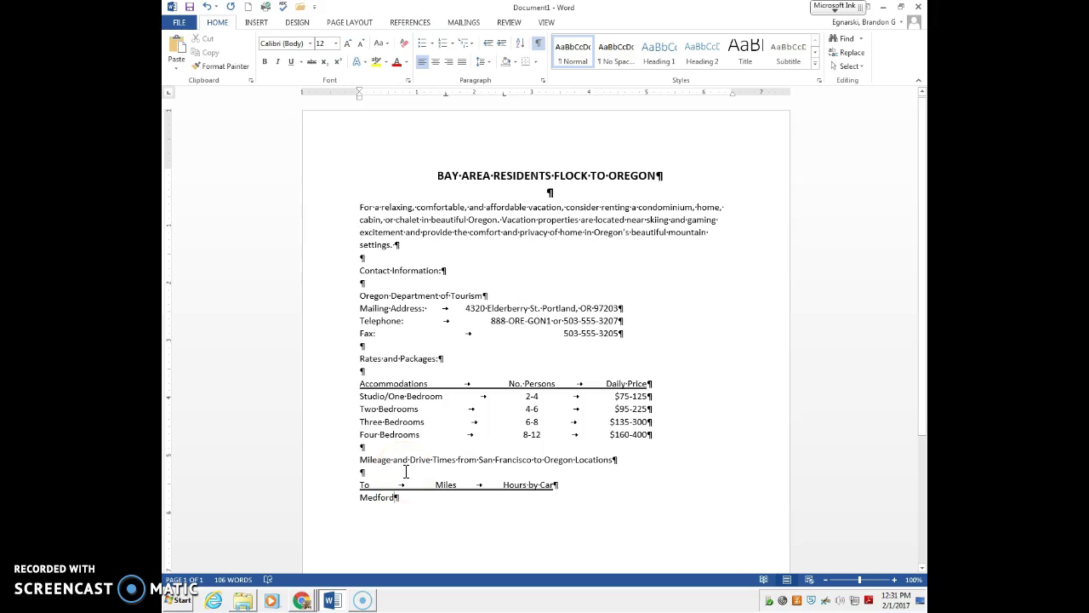
- Remove the 2.5-inch tab stop from the Medford line and add a new tab stop at 3 inches
drag(504, 95, 504, 105)
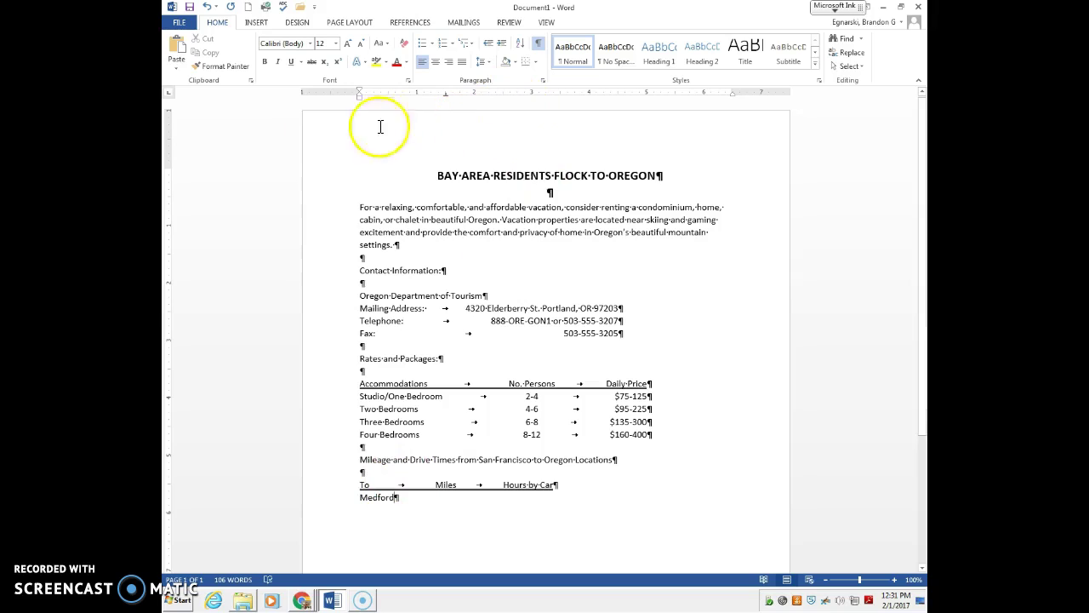
click(170, 94)
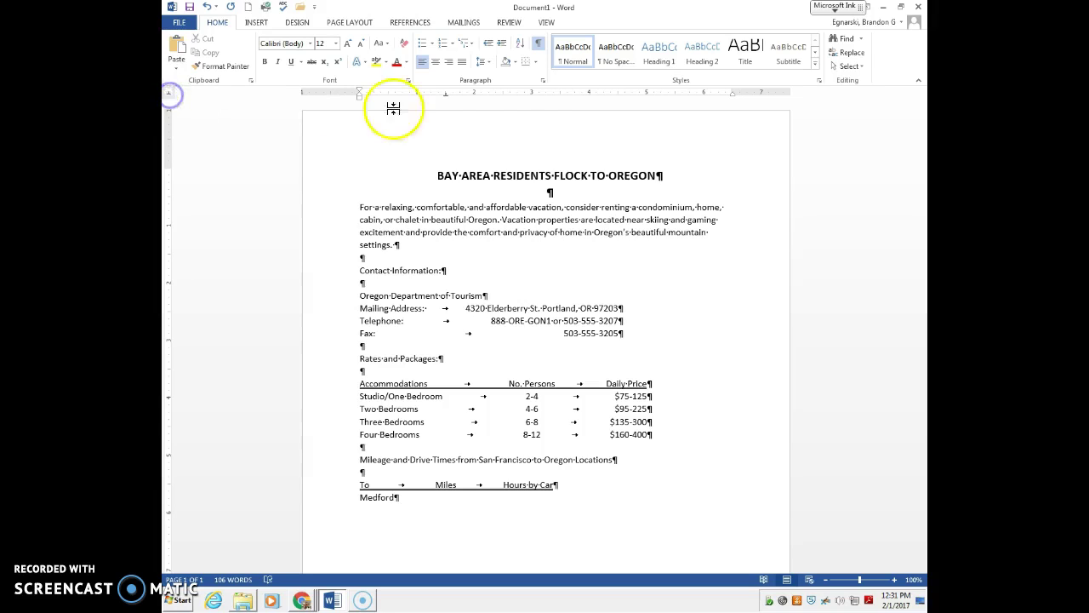
click(532, 93)
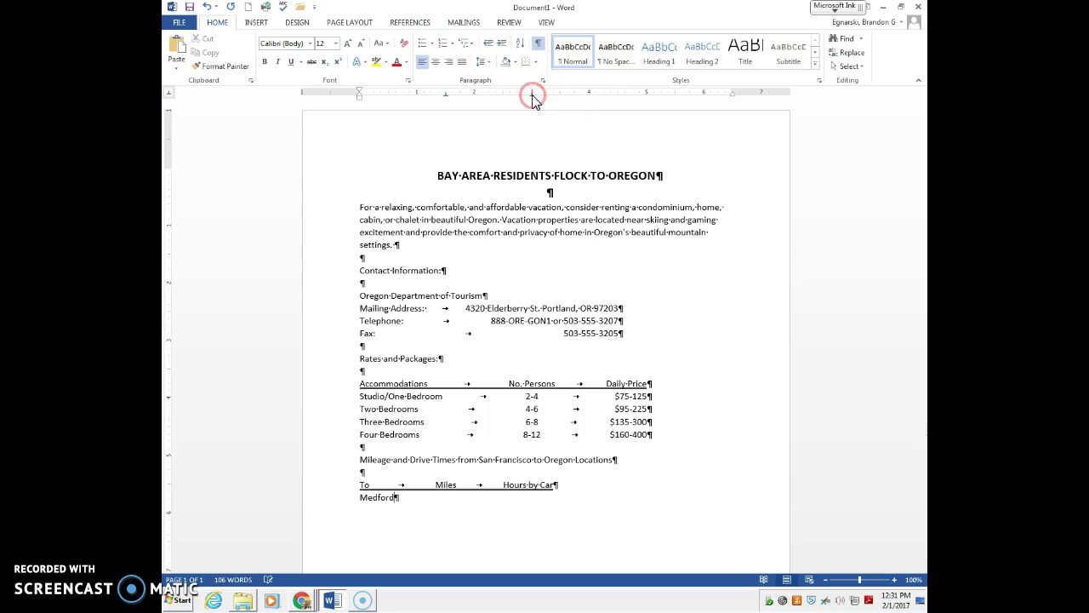
- Give the Medford line's 3-inch tab stop decimal alignment and a dotted leader
double_click(532, 94)
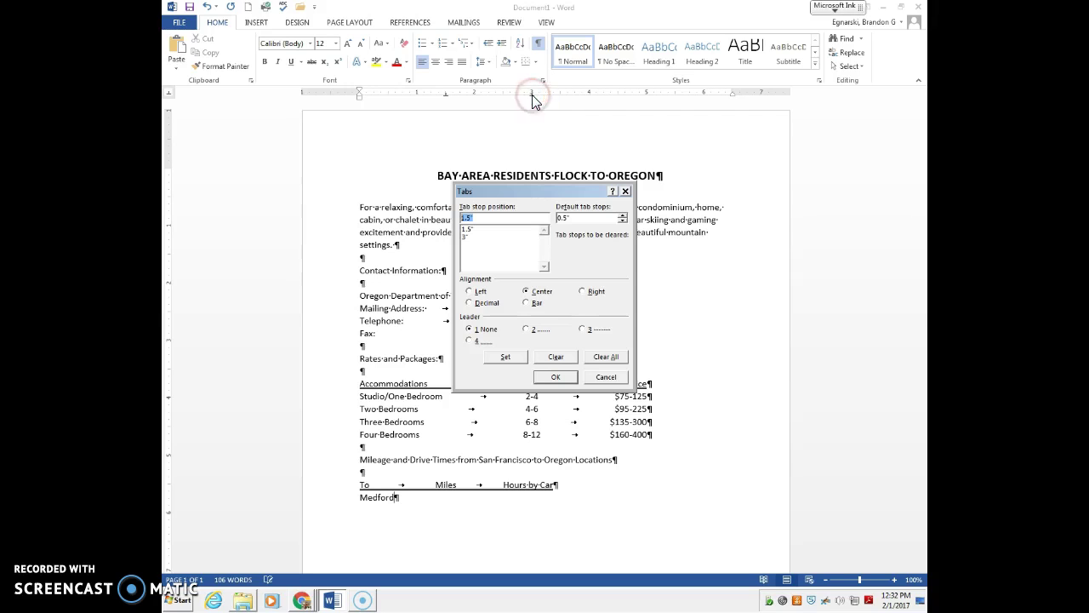
click(473, 304)
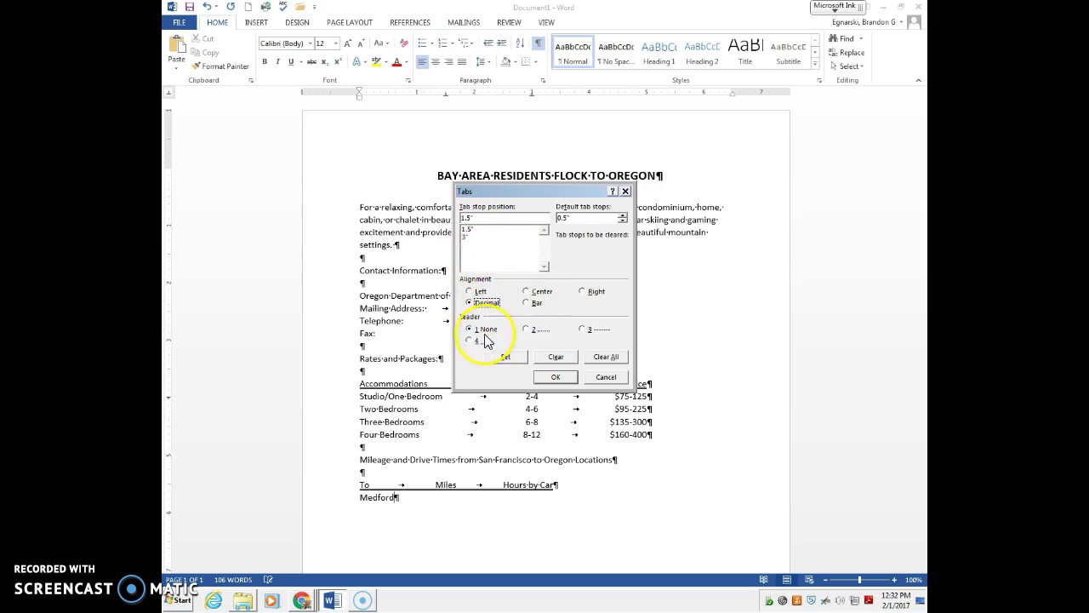
click(470, 229)
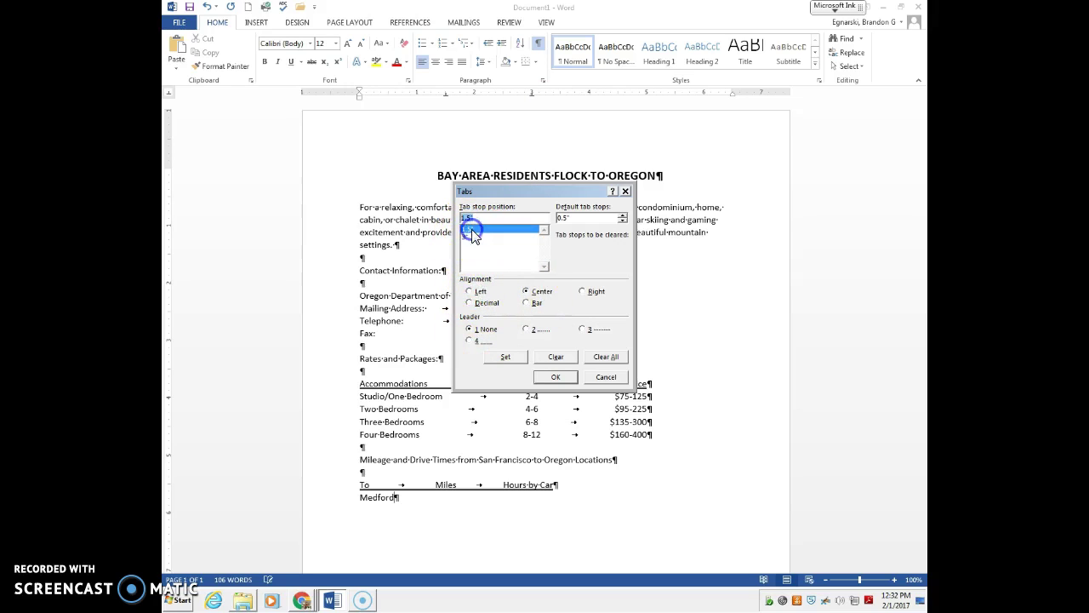
click(467, 237)
click(484, 303)
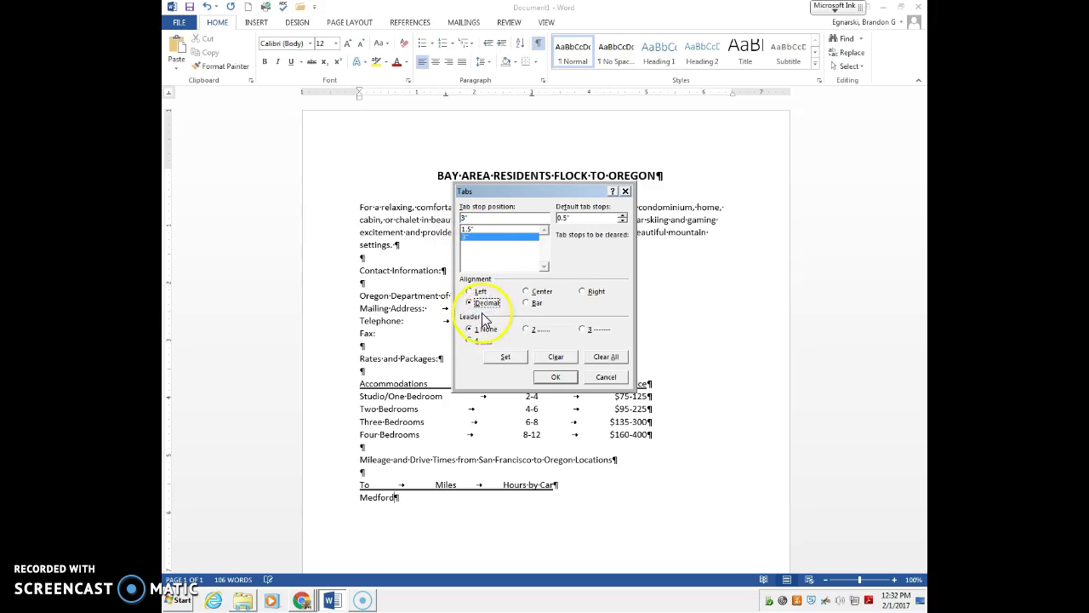
click(526, 330)
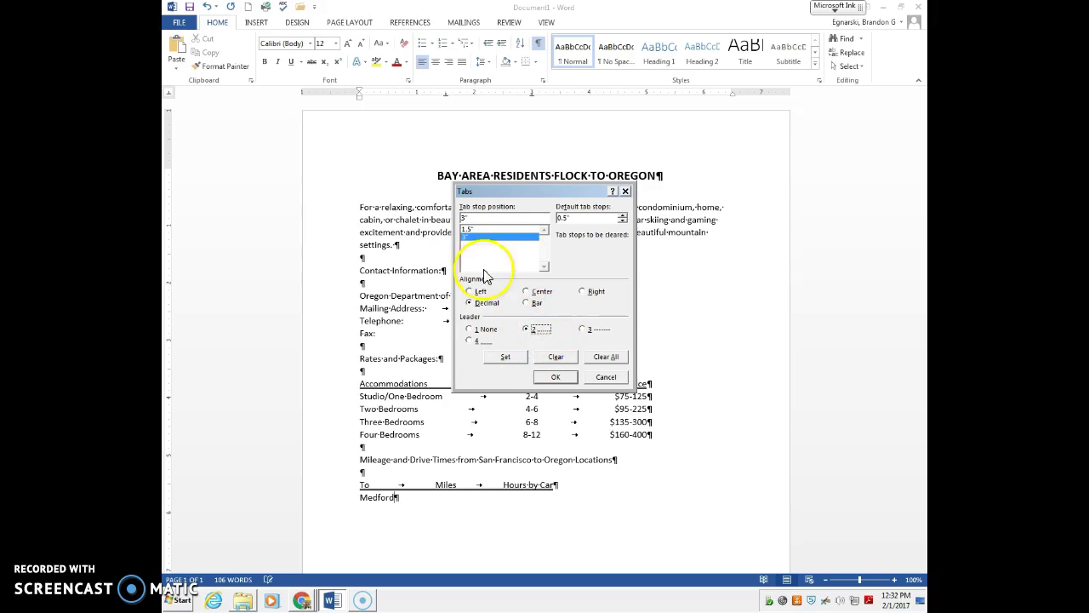
click(473, 230)
click(528, 328)
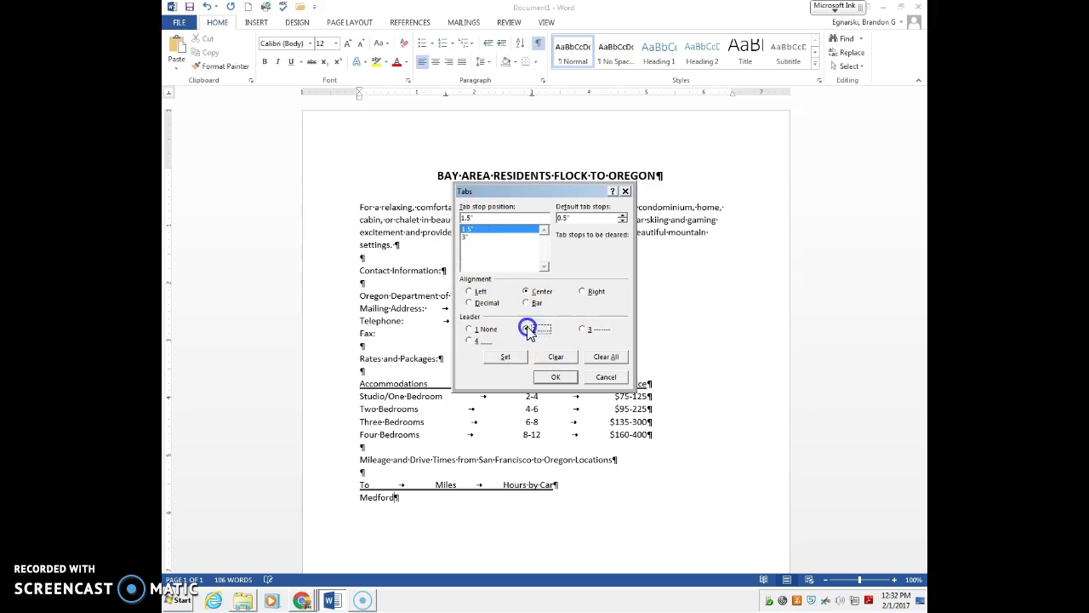
click(469, 236)
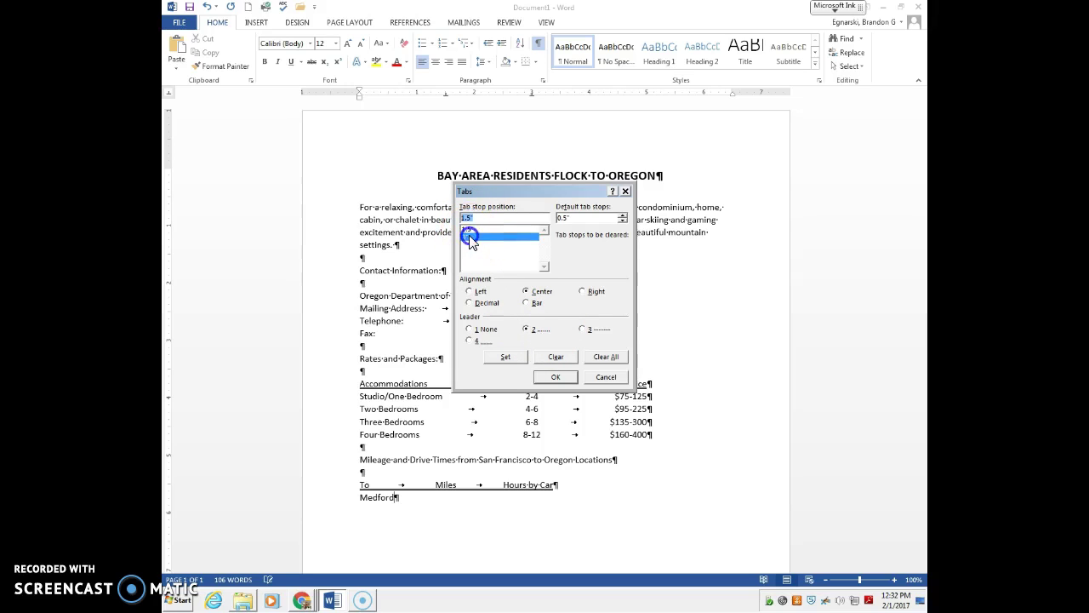
click(527, 328)
click(470, 302)
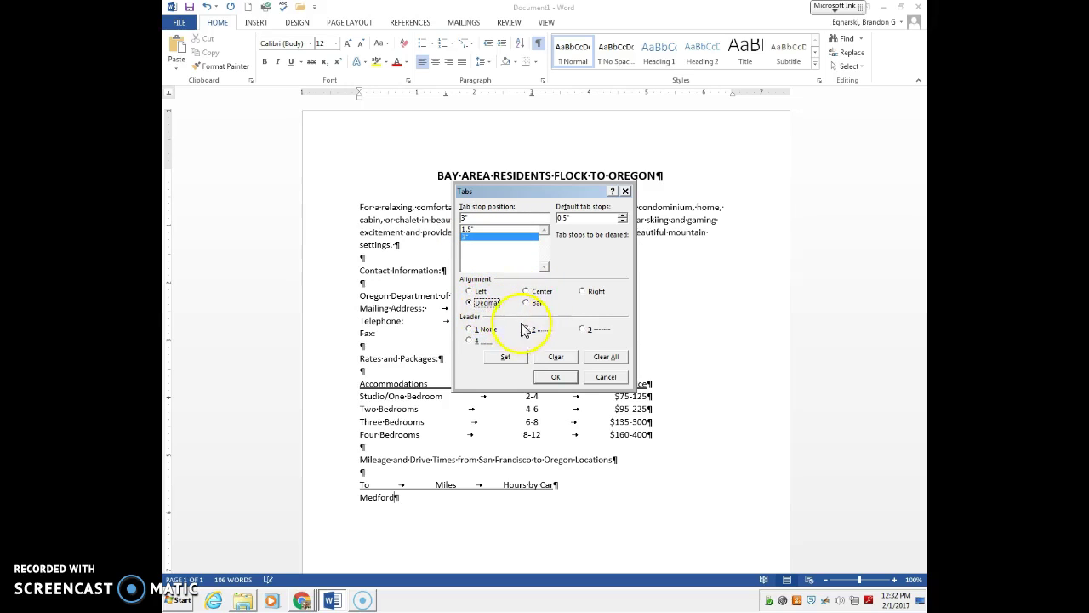
click(510, 359)
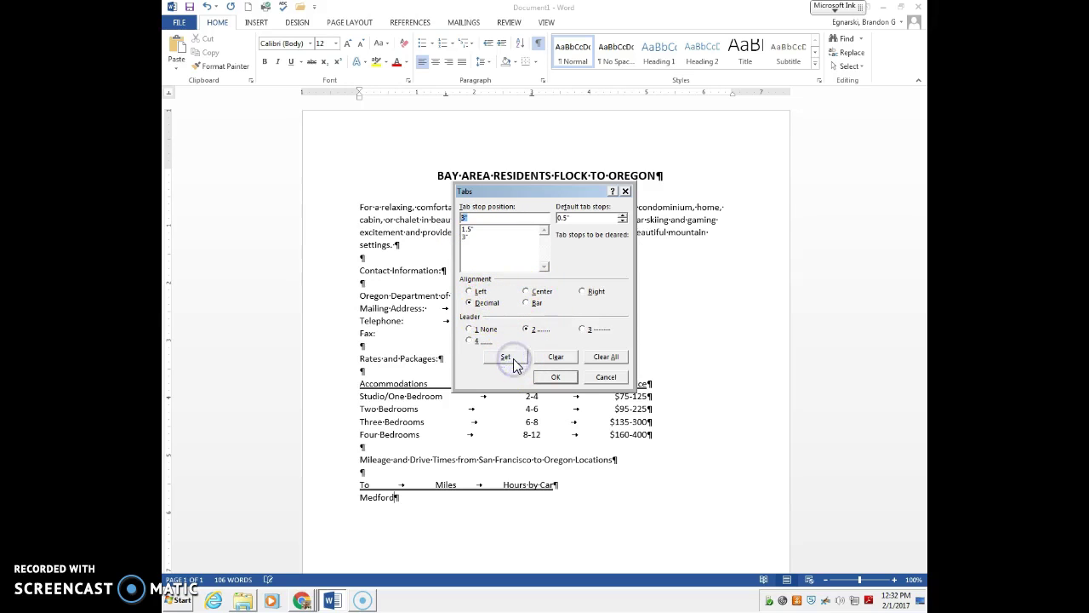
- Add a dotted leader to the 1.5-inch center tab stop and apply the tab settings
click(480, 230)
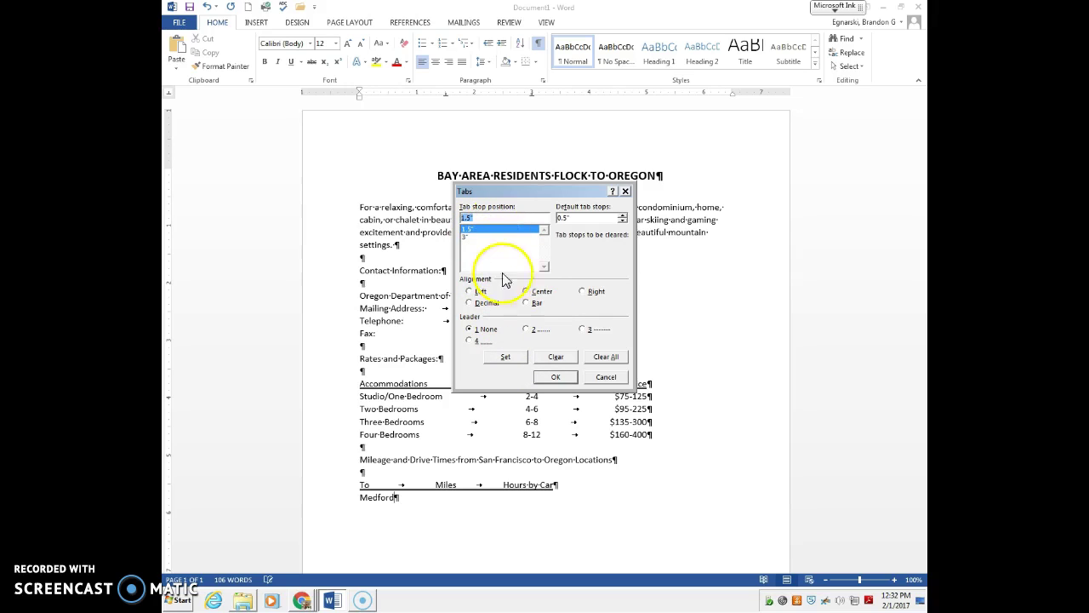
click(528, 329)
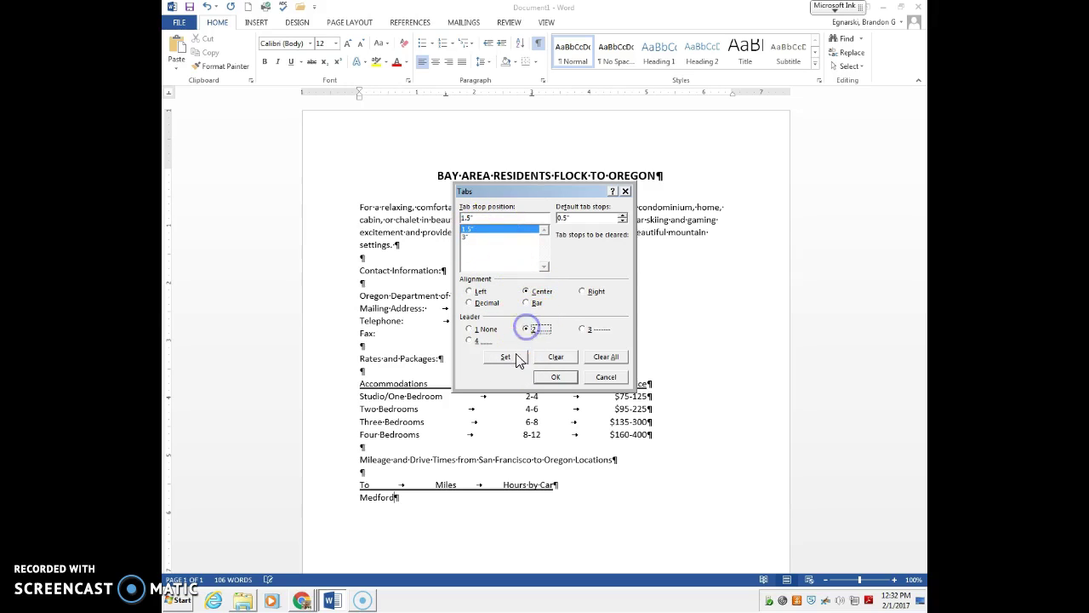
click(505, 356)
click(555, 377)
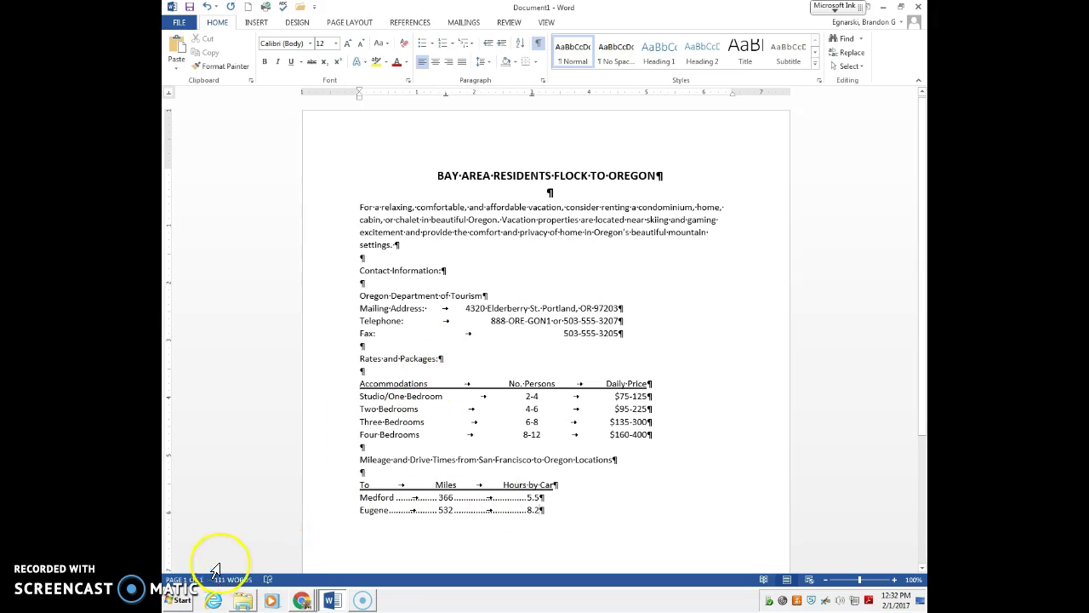
- Consult the CA1 - Word Assignment 3 instructions in Chrome and return to the flyer in Word
scroll(324, 469, down, 5)
mouse_move(310, 590)
click(294, 557)
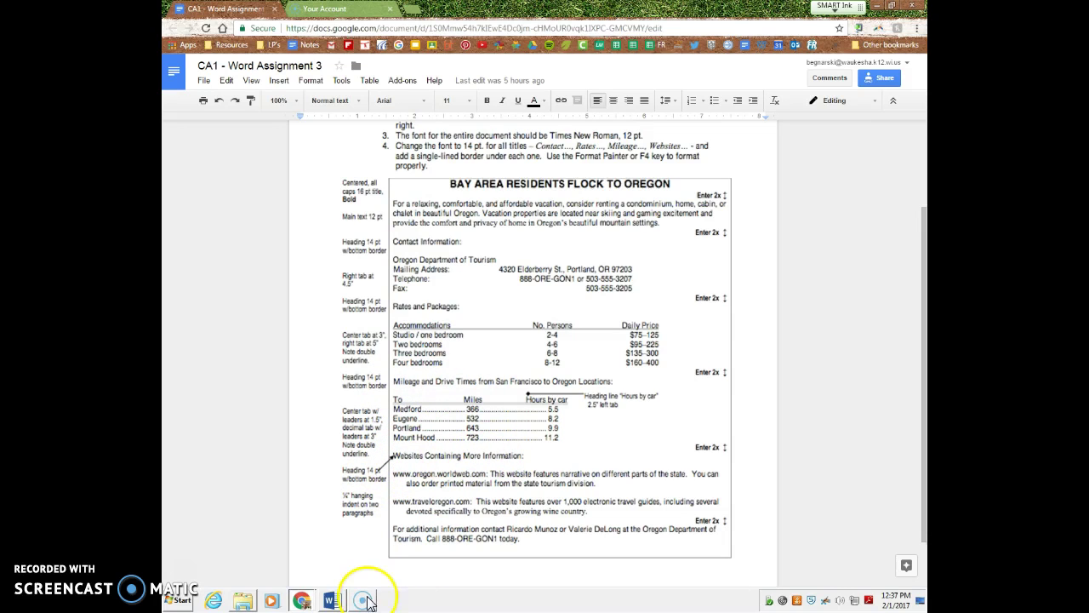
click(332, 600)
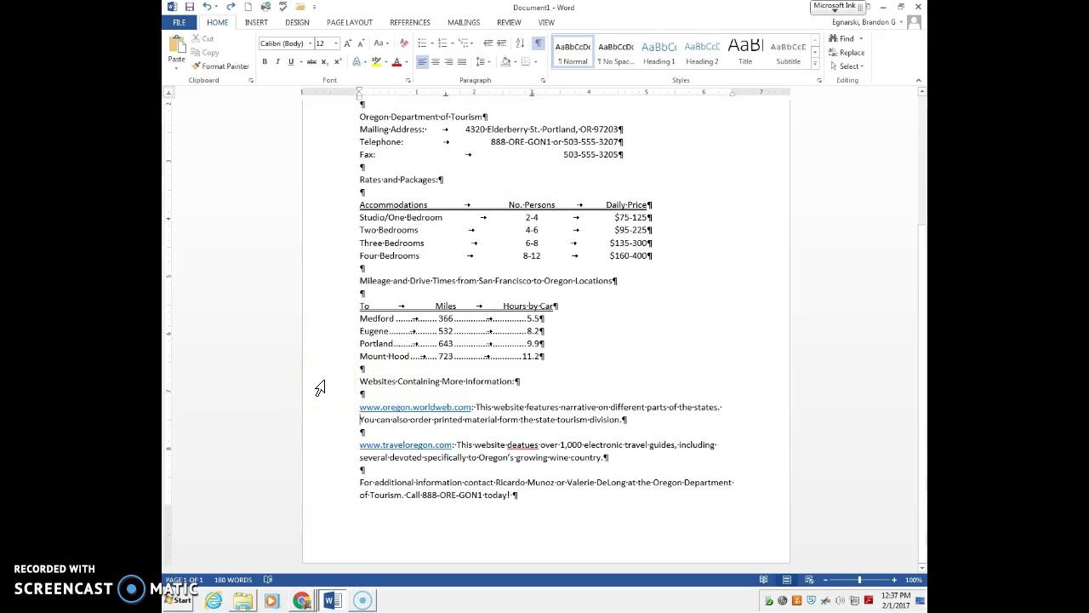
- Format the Rates and Packages, Mileage and Drive Times, and Websites headings at 14 pt with a bottom border
click(322, 387)
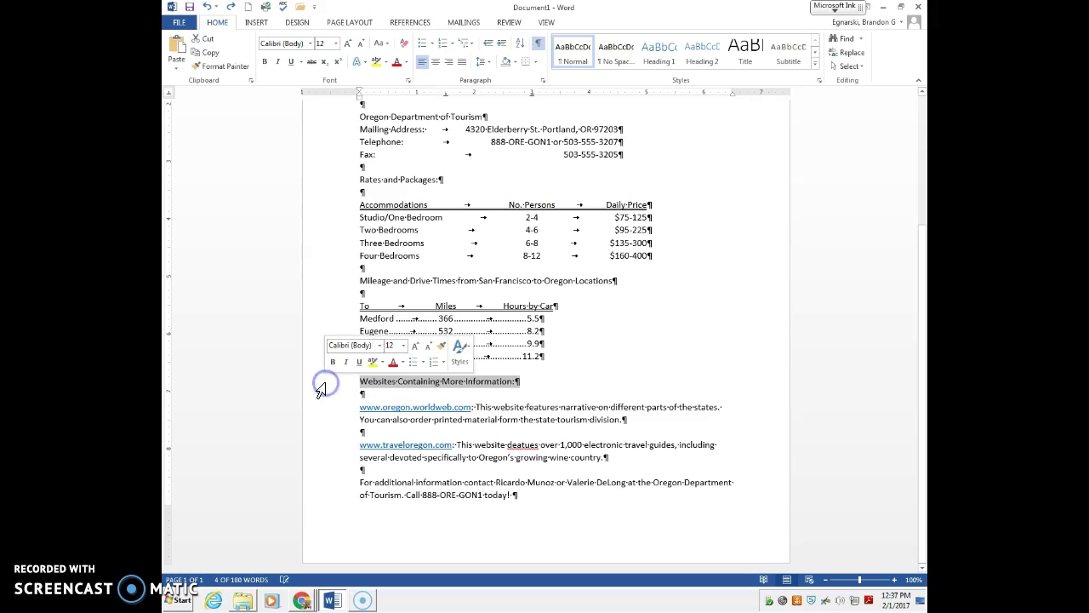
ctrl+click(322, 285)
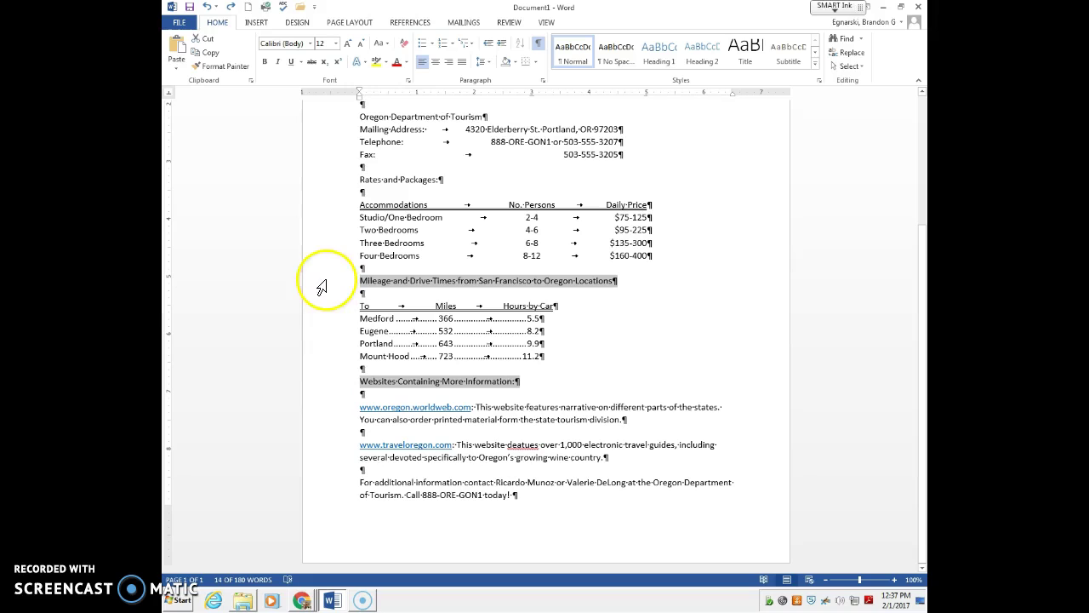
ctrl+click(325, 181)
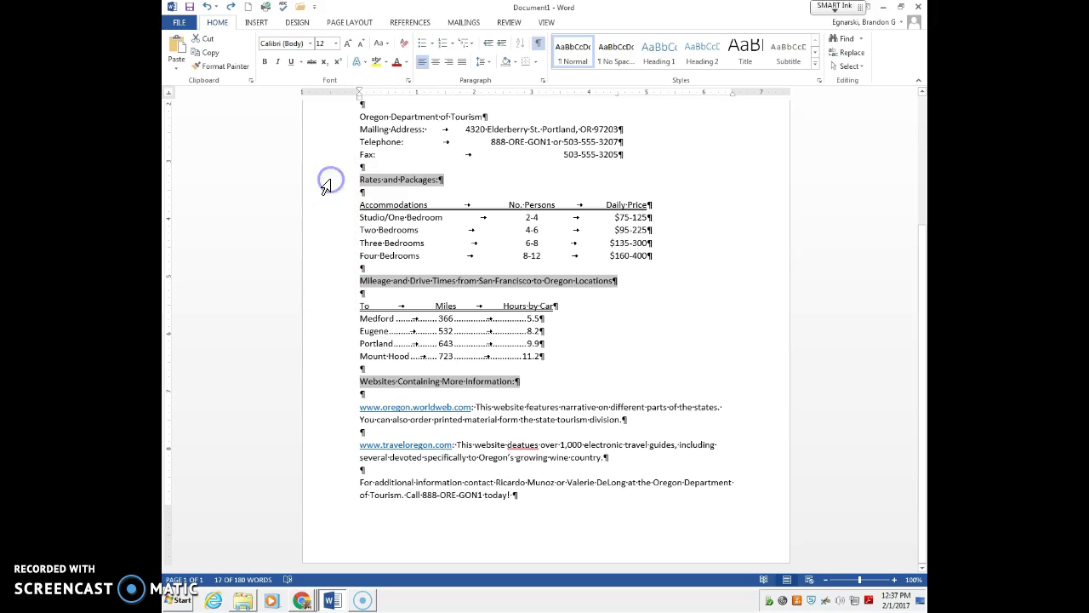
click(347, 43)
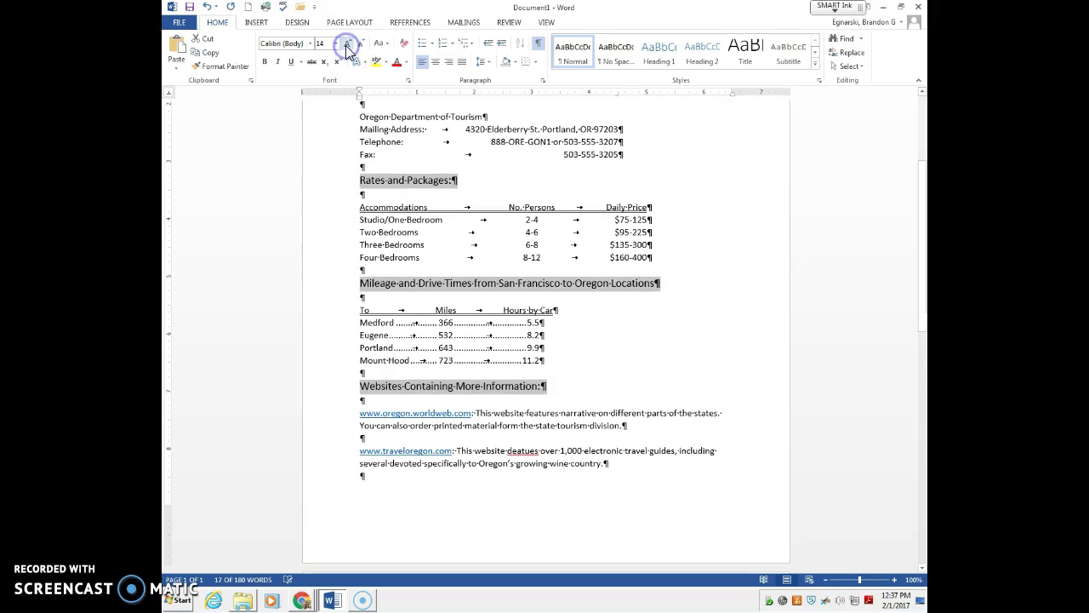
click(535, 61)
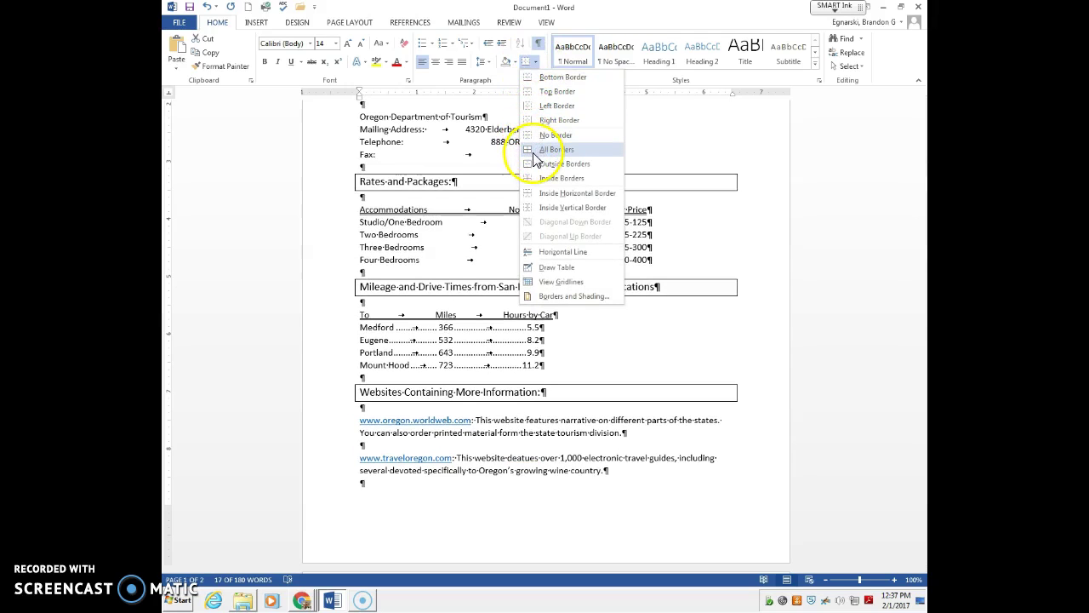
click(533, 79)
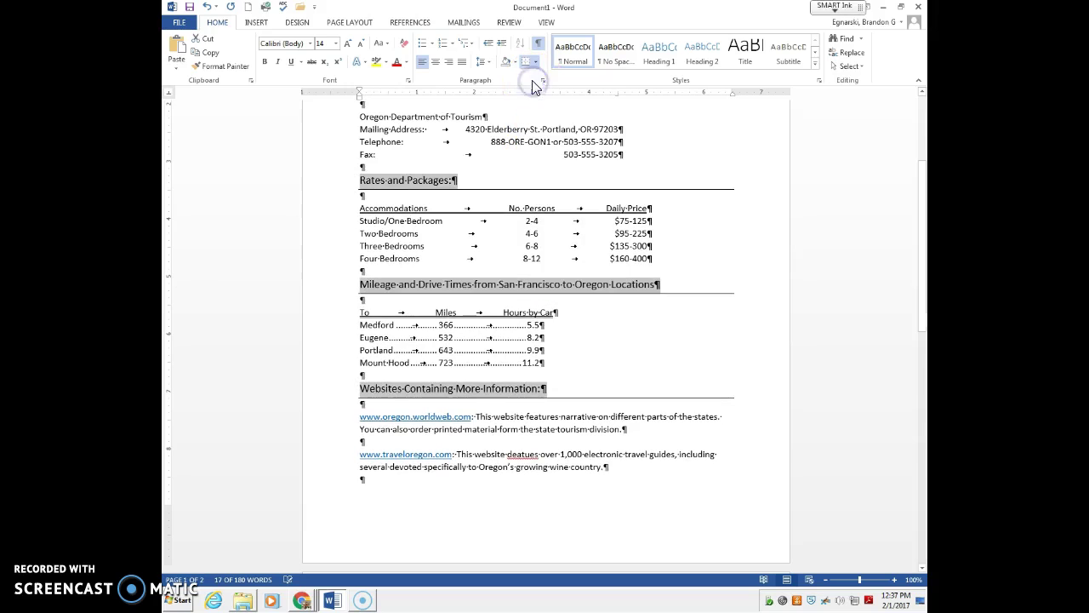
click(568, 347)
- Apply a 0.25-inch hanging indent to the two website paragraphs
click(360, 433)
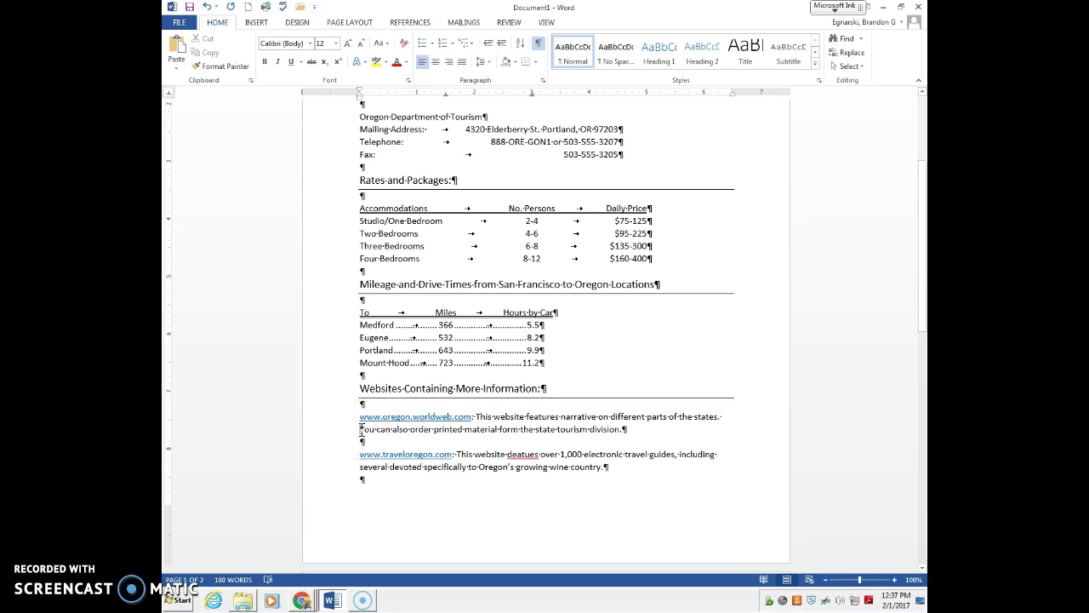
click(361, 429)
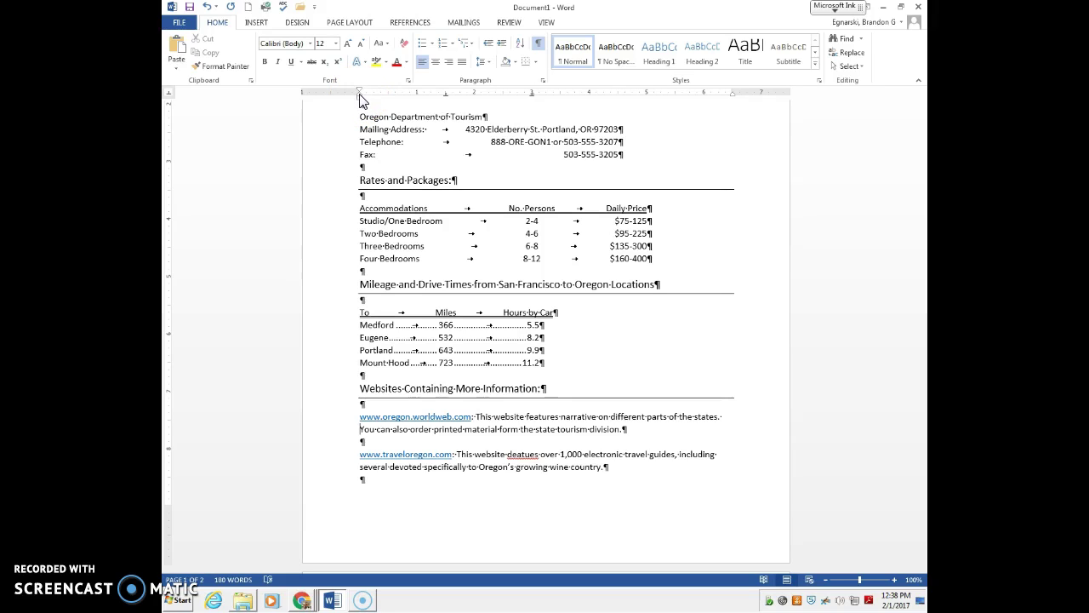
mouse_move(361, 94)
mouse_down()
mouse_move(377, 90)
mouse_move(361, 92)
mouse_move(382, 97)
mouse_move(361, 100)
mouse_move(372, 99)
mouse_up()
click(359, 464)
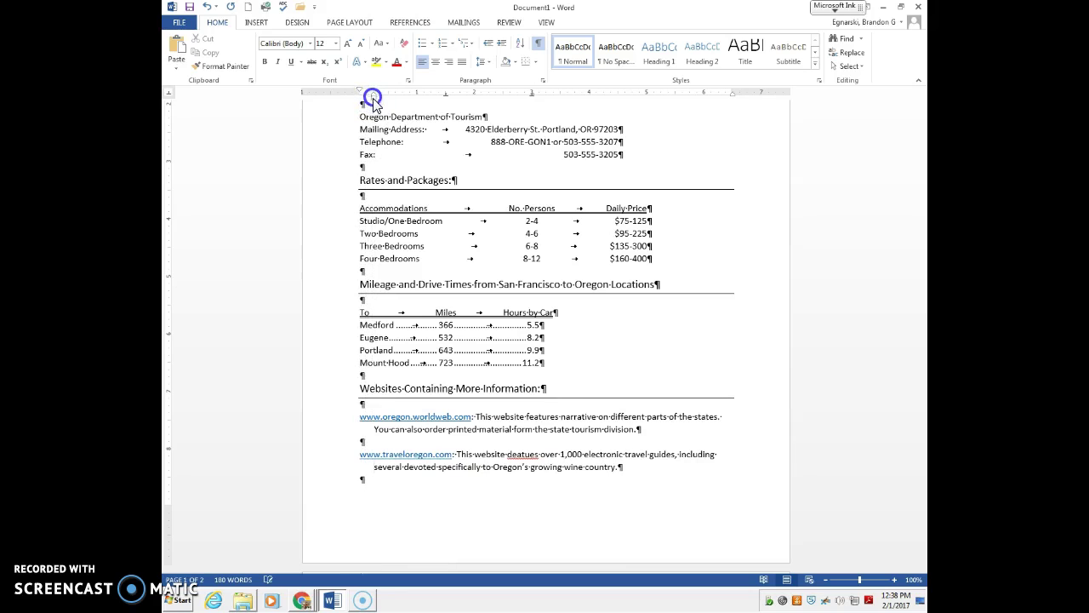
- Hide the paragraph and formatting marks throughout the flyer
scroll(486, 426, up, 3)
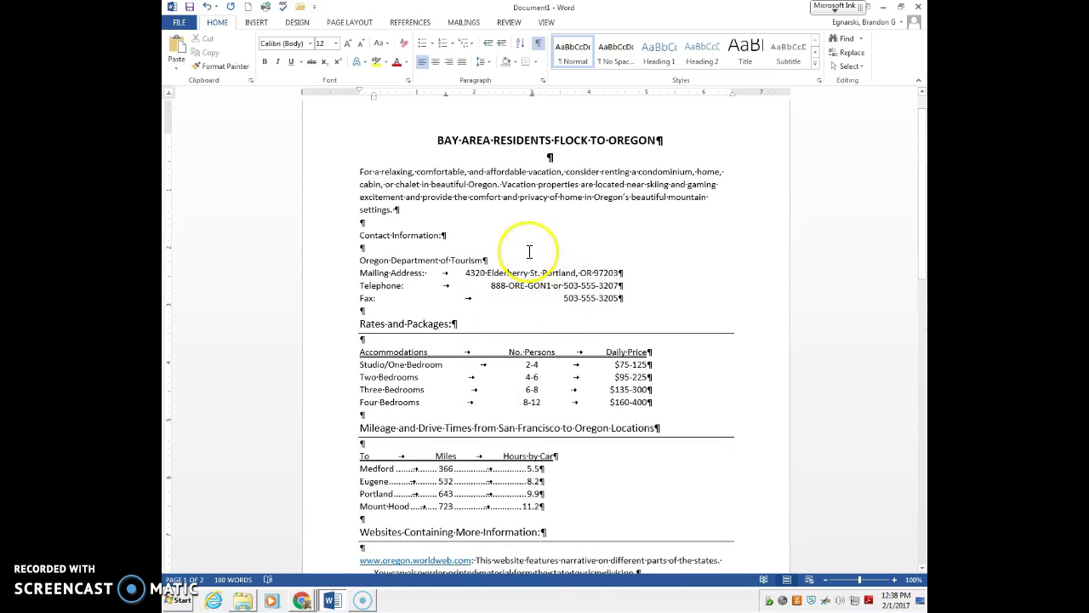
click(537, 43)
scroll(502, 338, down, 2)
scroll(445, 332, down, 2)
scroll(462, 328, up, 1)
scroll(468, 413, up, 2)
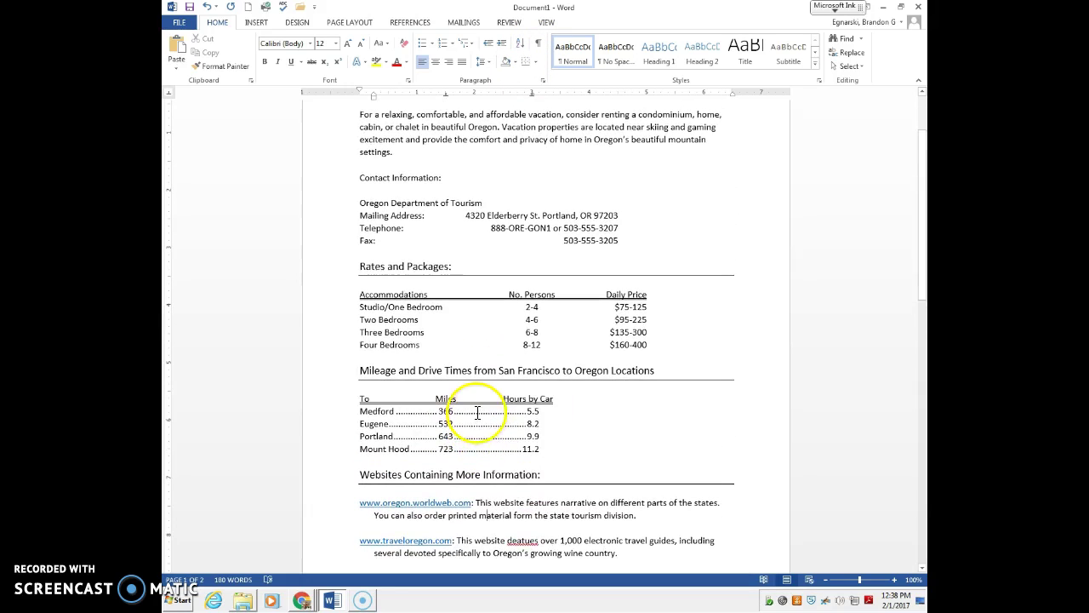
right_click(521, 541)
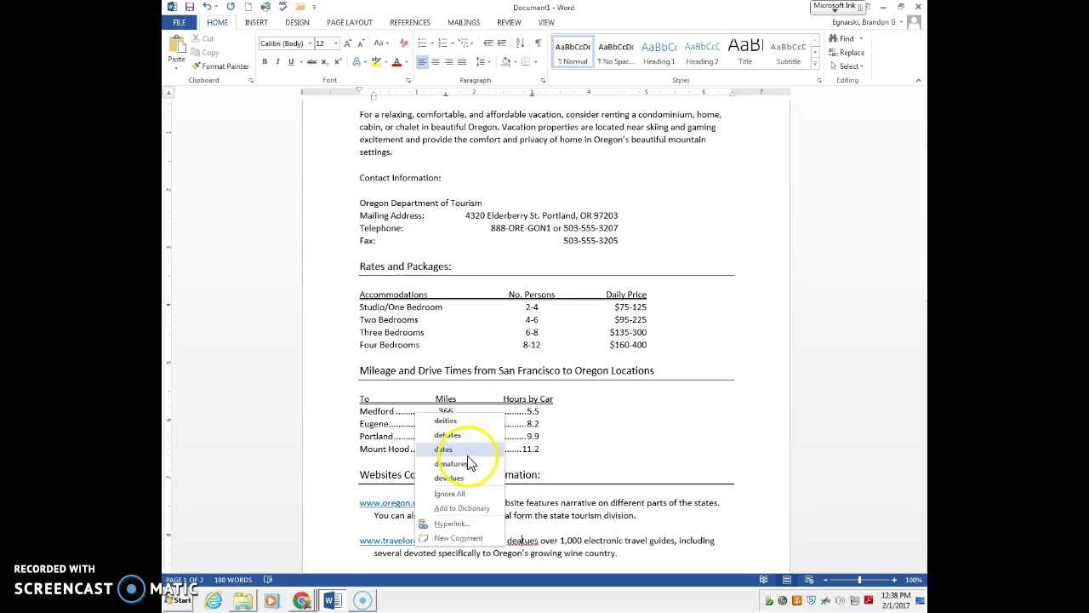
click(532, 551)
key(BackSpace)
text(f)
- Delete the blank line below the Websites heading and insert one above the closing additional information paragraph
scroll(517, 481, down, 4)
scroll(517, 481, down, 1)
click(646, 349)
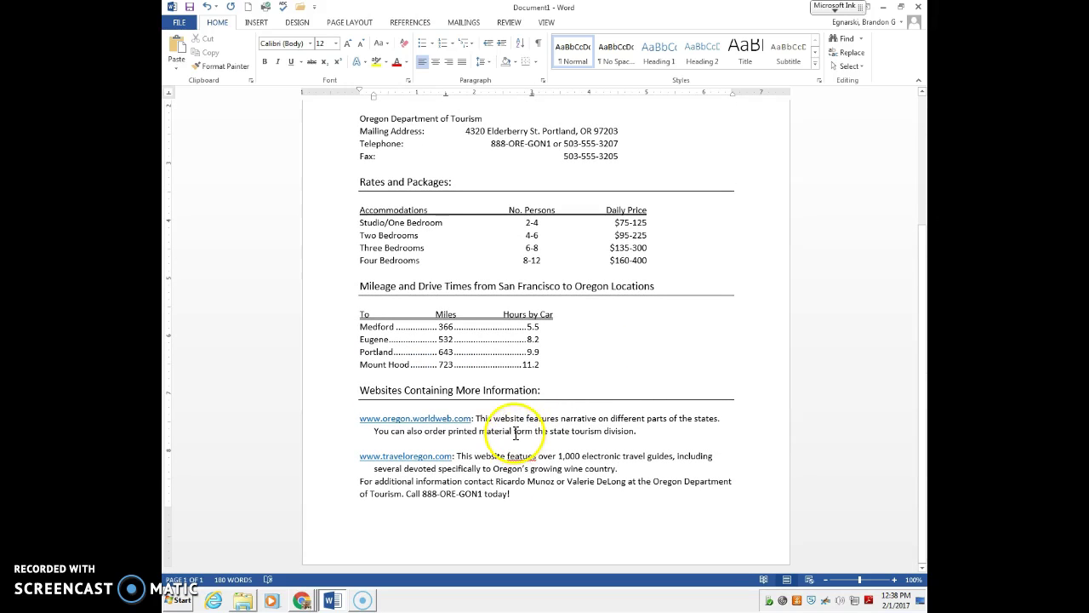
key(Delete)
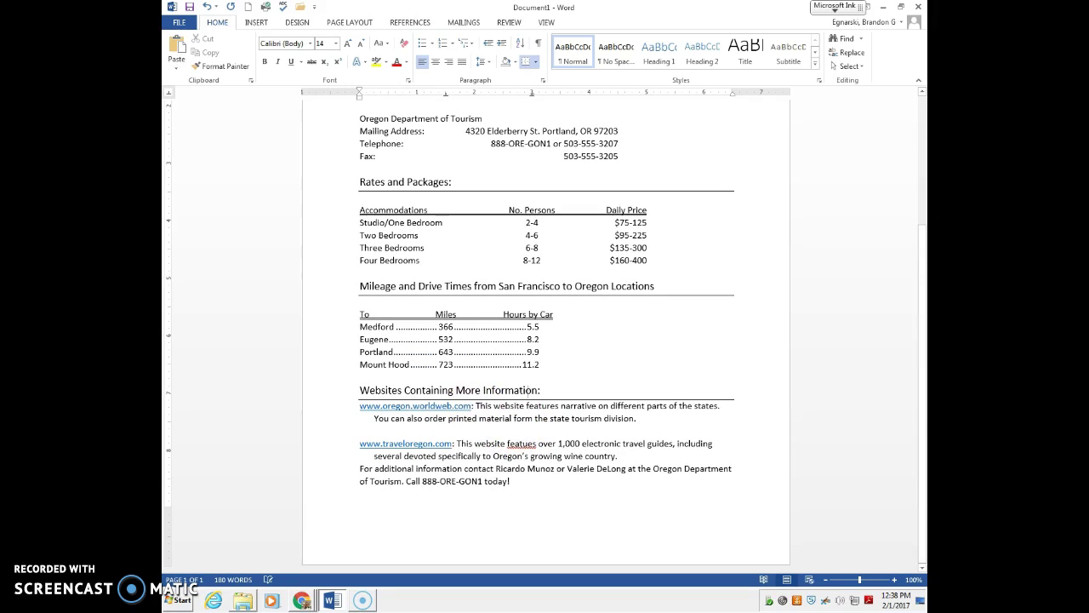
key(Return)
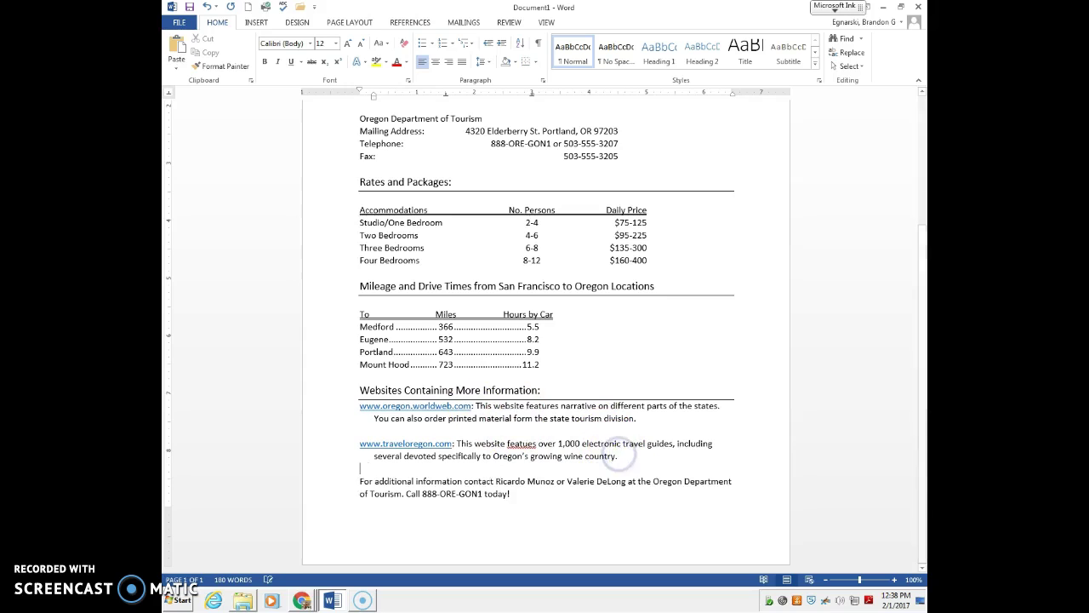
scroll(566, 493, up, 2)
scroll(571, 485, down, 1)
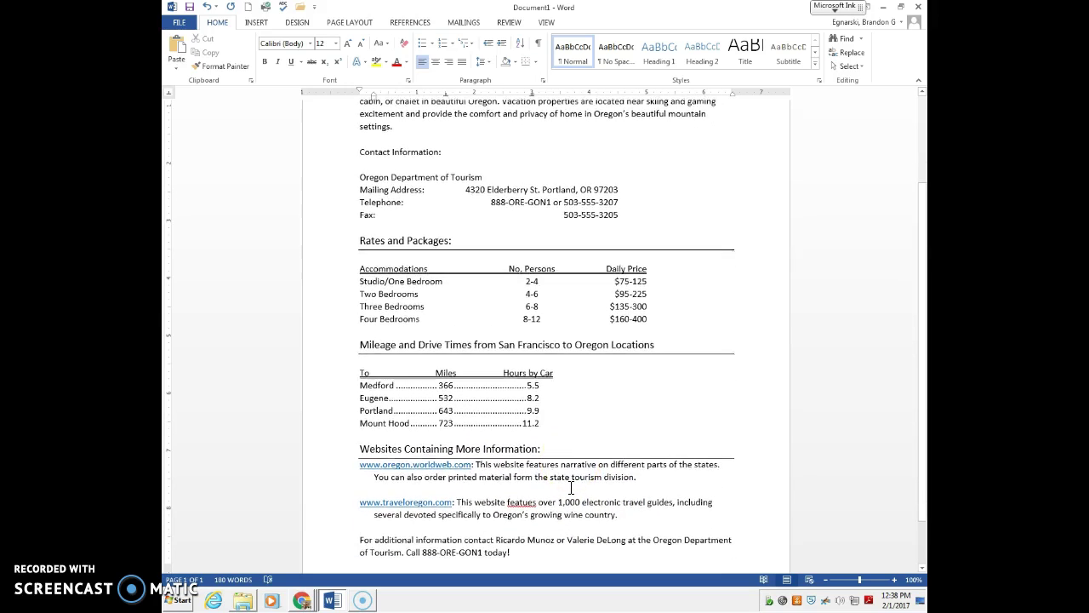
scroll(569, 486, up, 1)
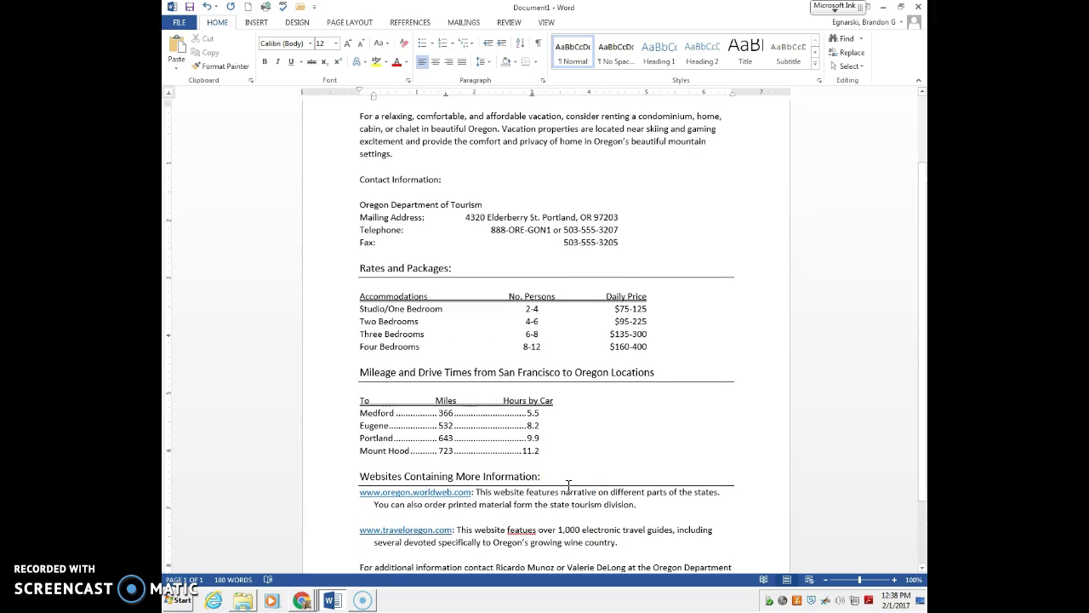
scroll(568, 487, up, 1)
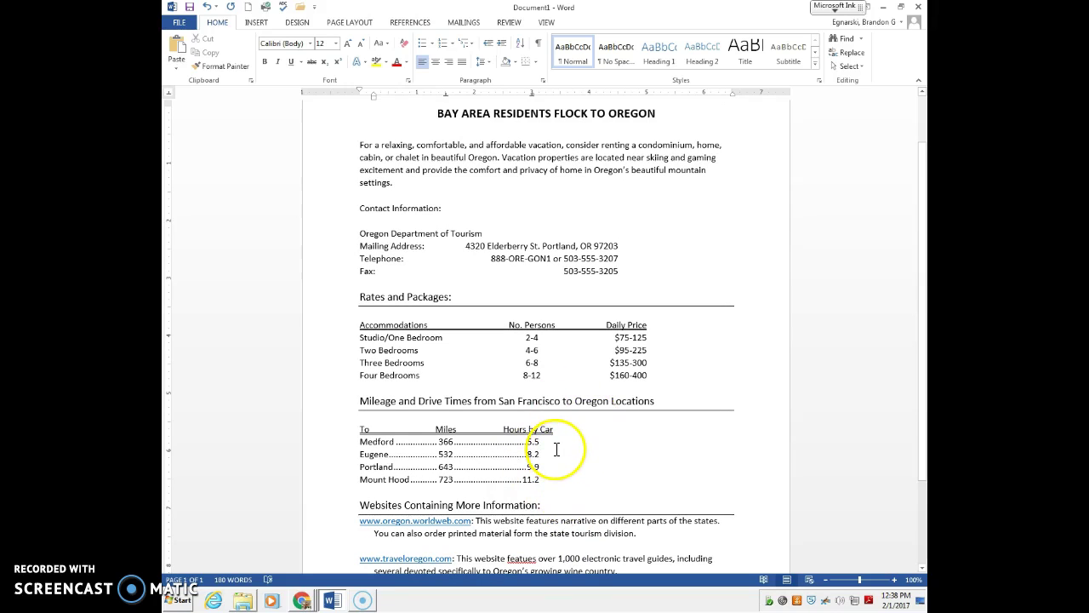
scroll(464, 426, down, 2)
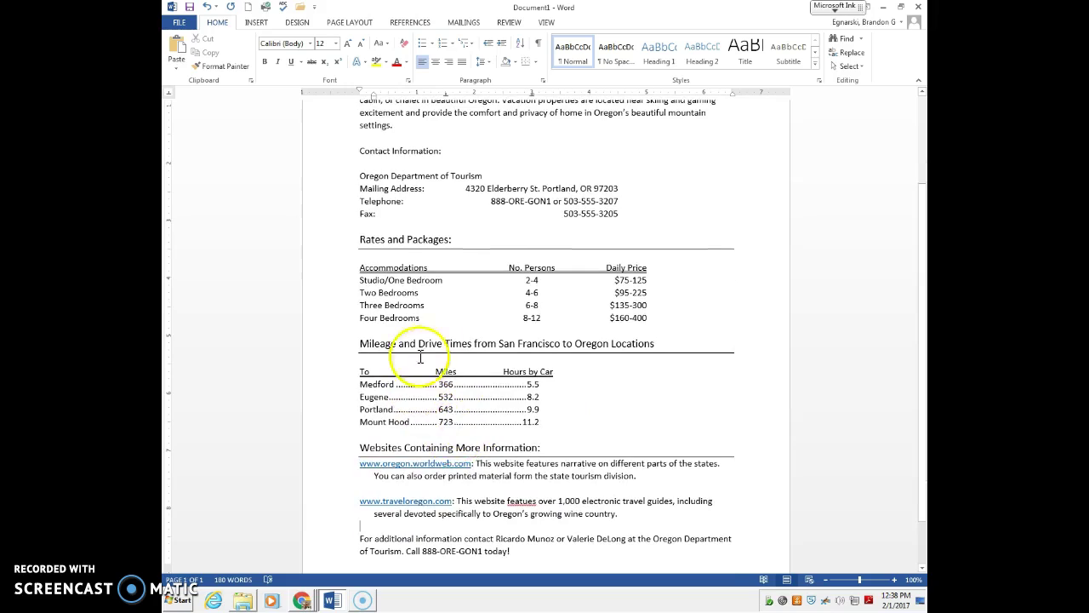